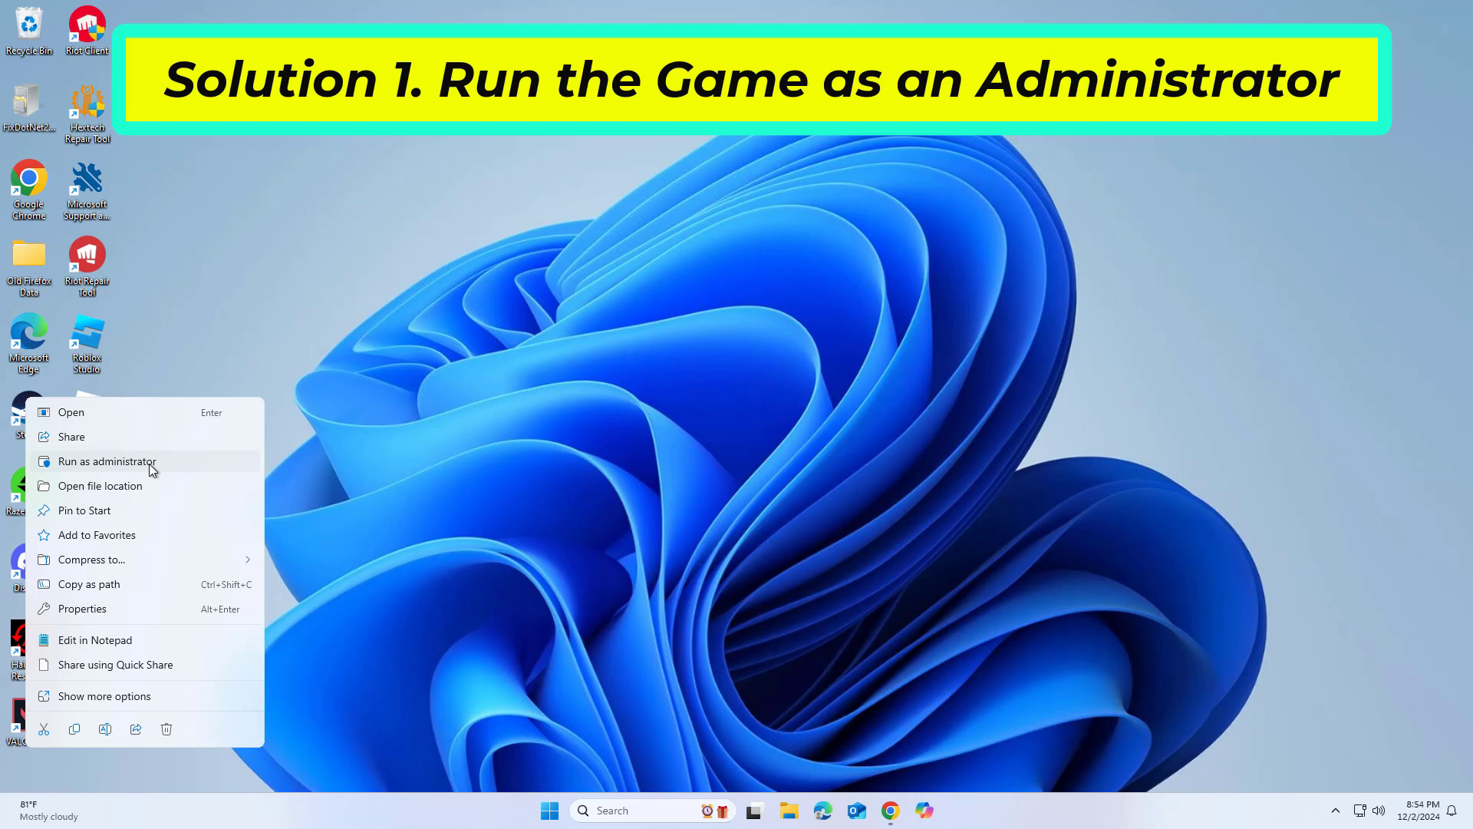
# - Search Windows for the firewall and open the Windows Defender Firewall settings
pyautogui.click(610, 450)
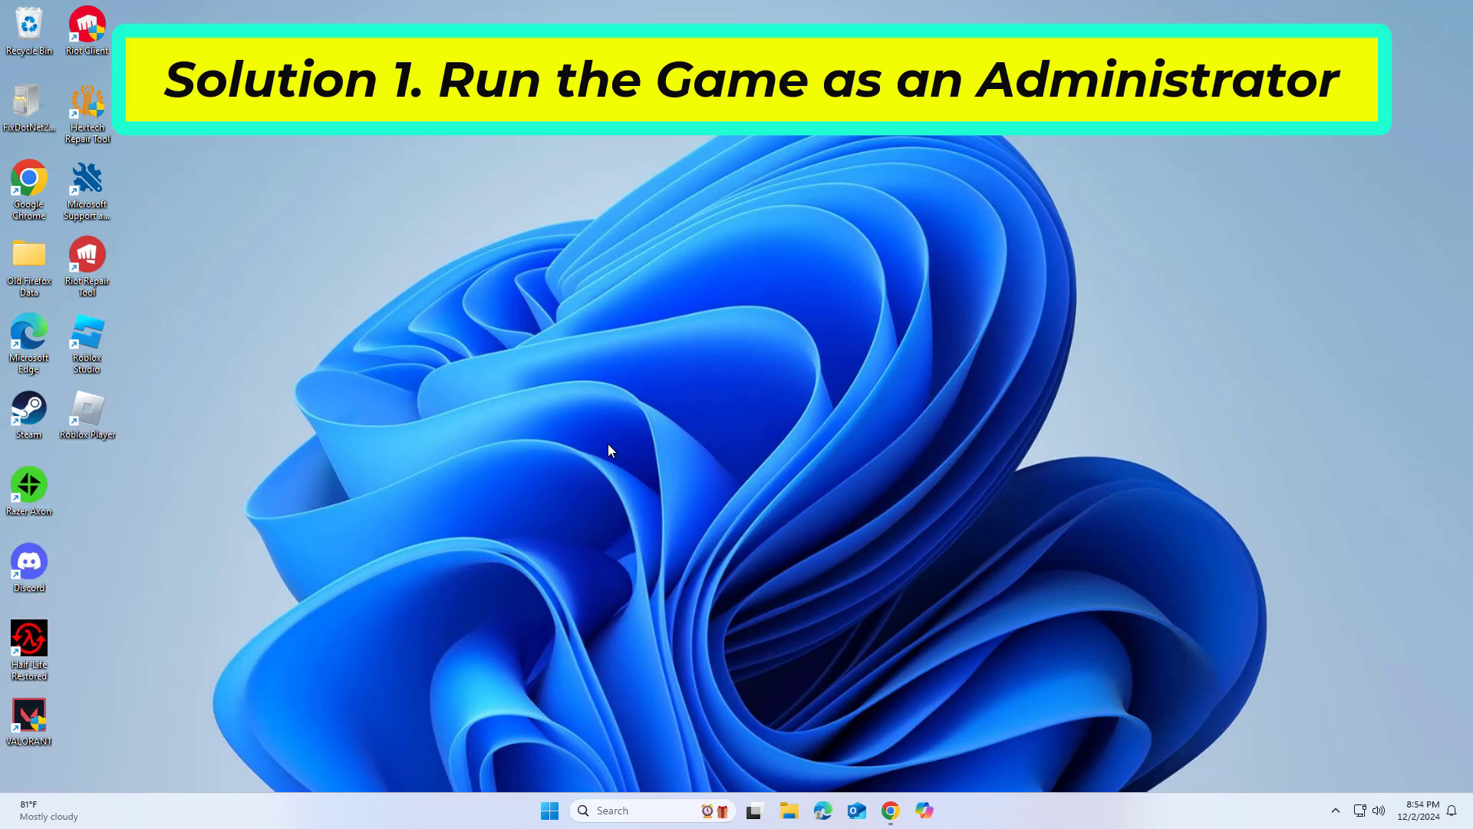
pyautogui.click(632, 812)
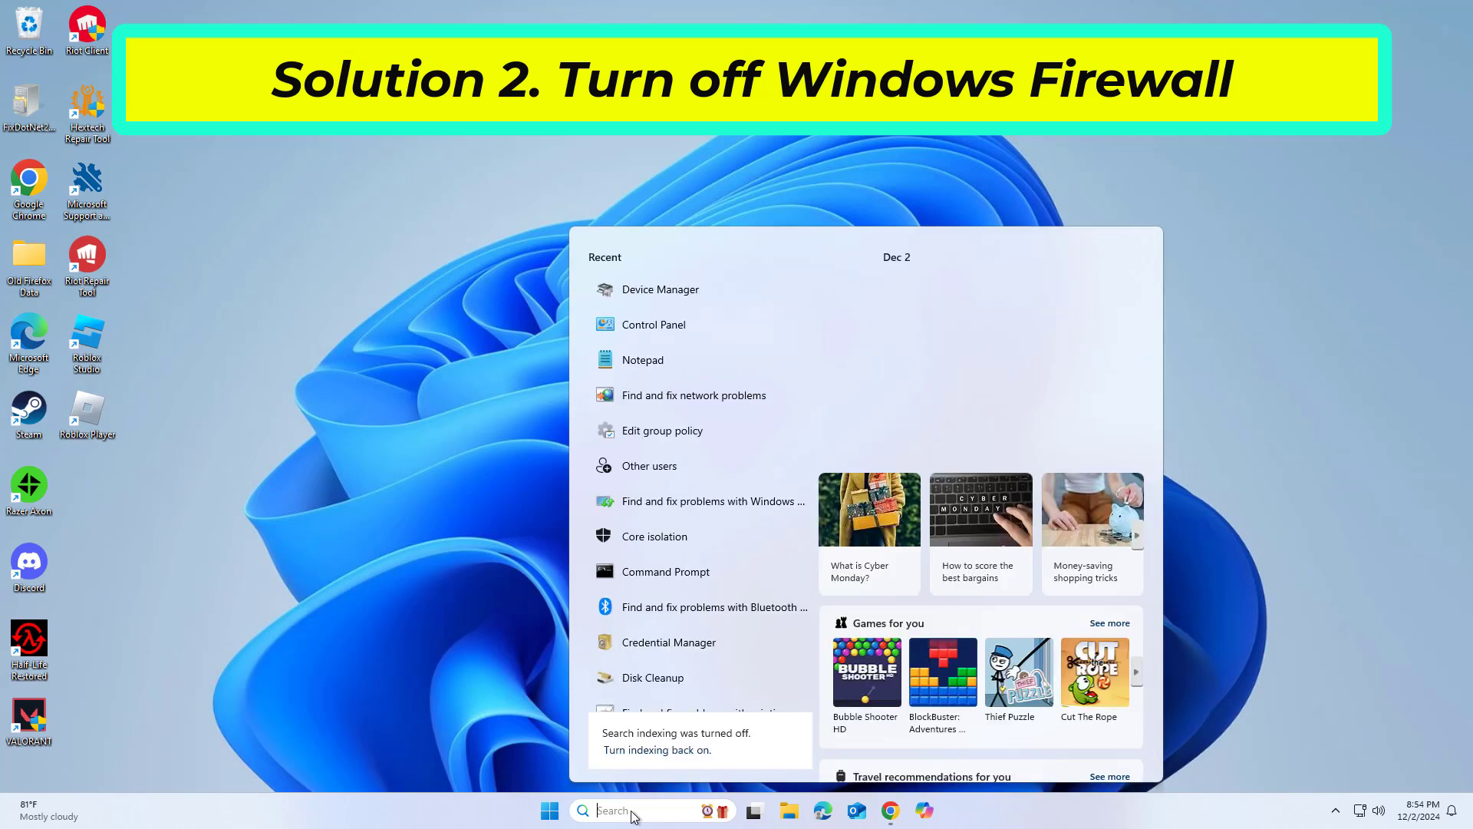
pyautogui.write('firew')
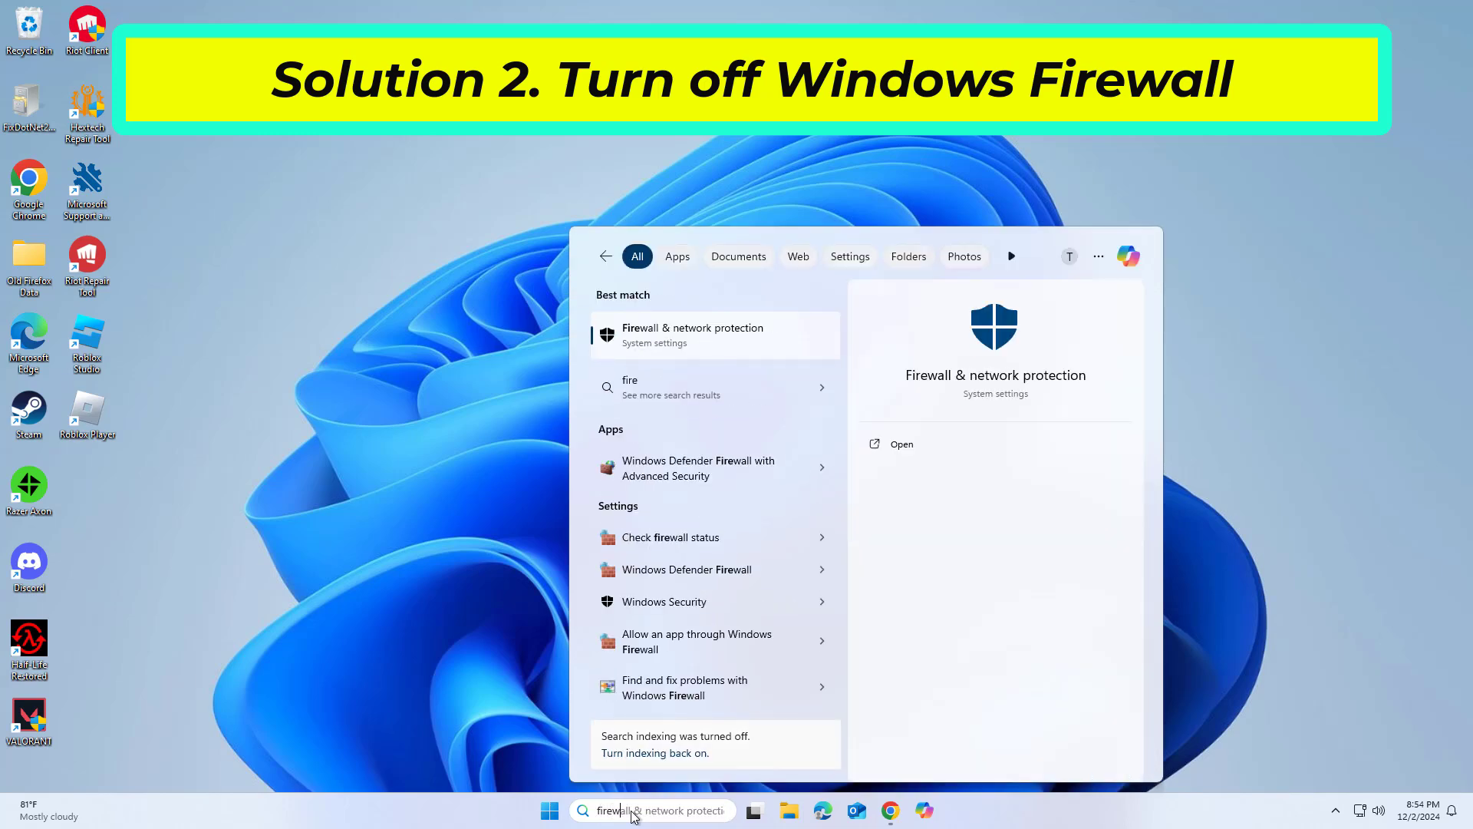
pyautogui.write('a')
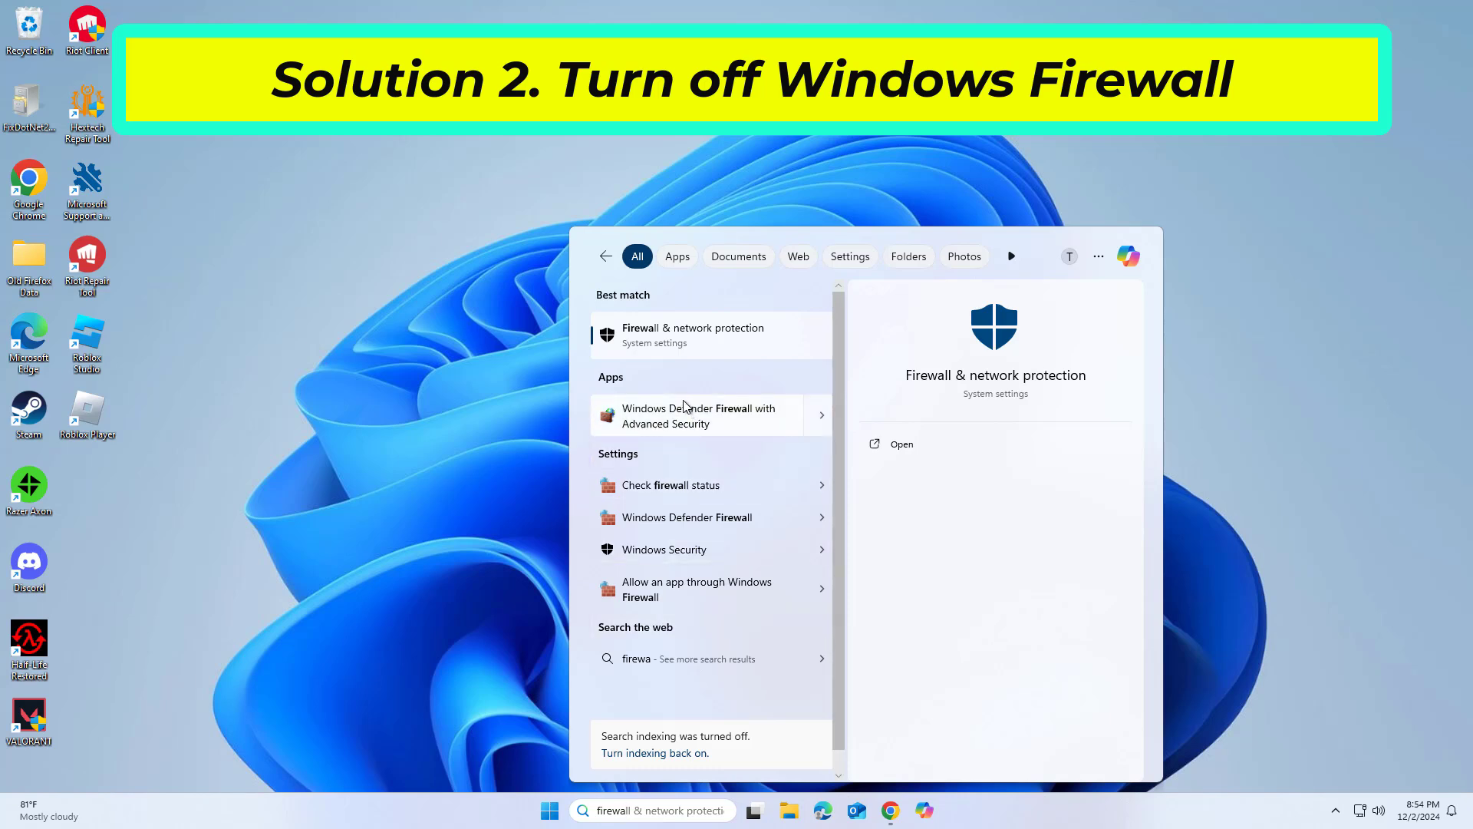
pyautogui.click(676, 527)
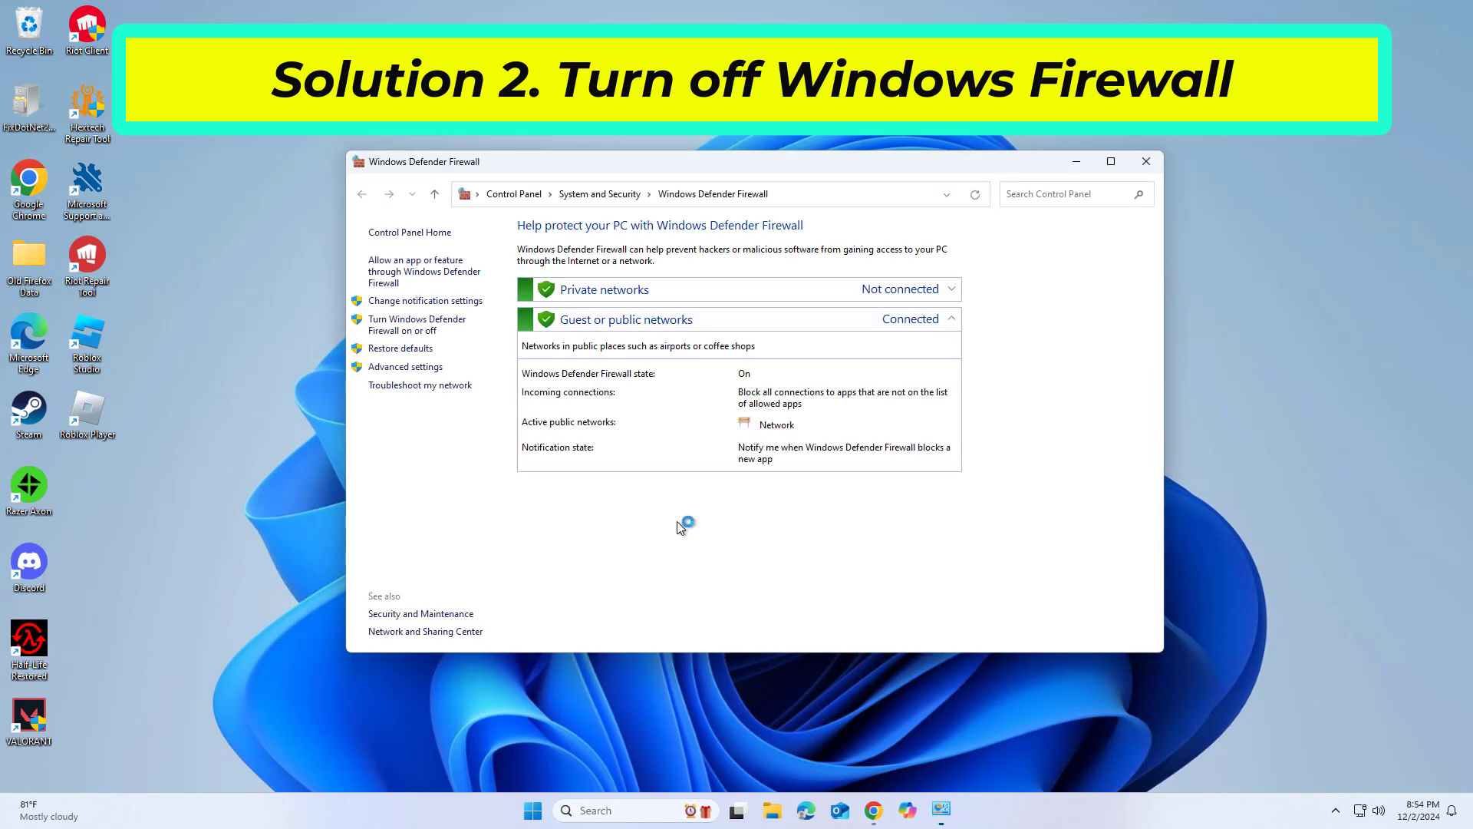
# - Turn off Windows Defender Firewall for both private and public networks, allowing the administrator request
pyautogui.click(408, 326)
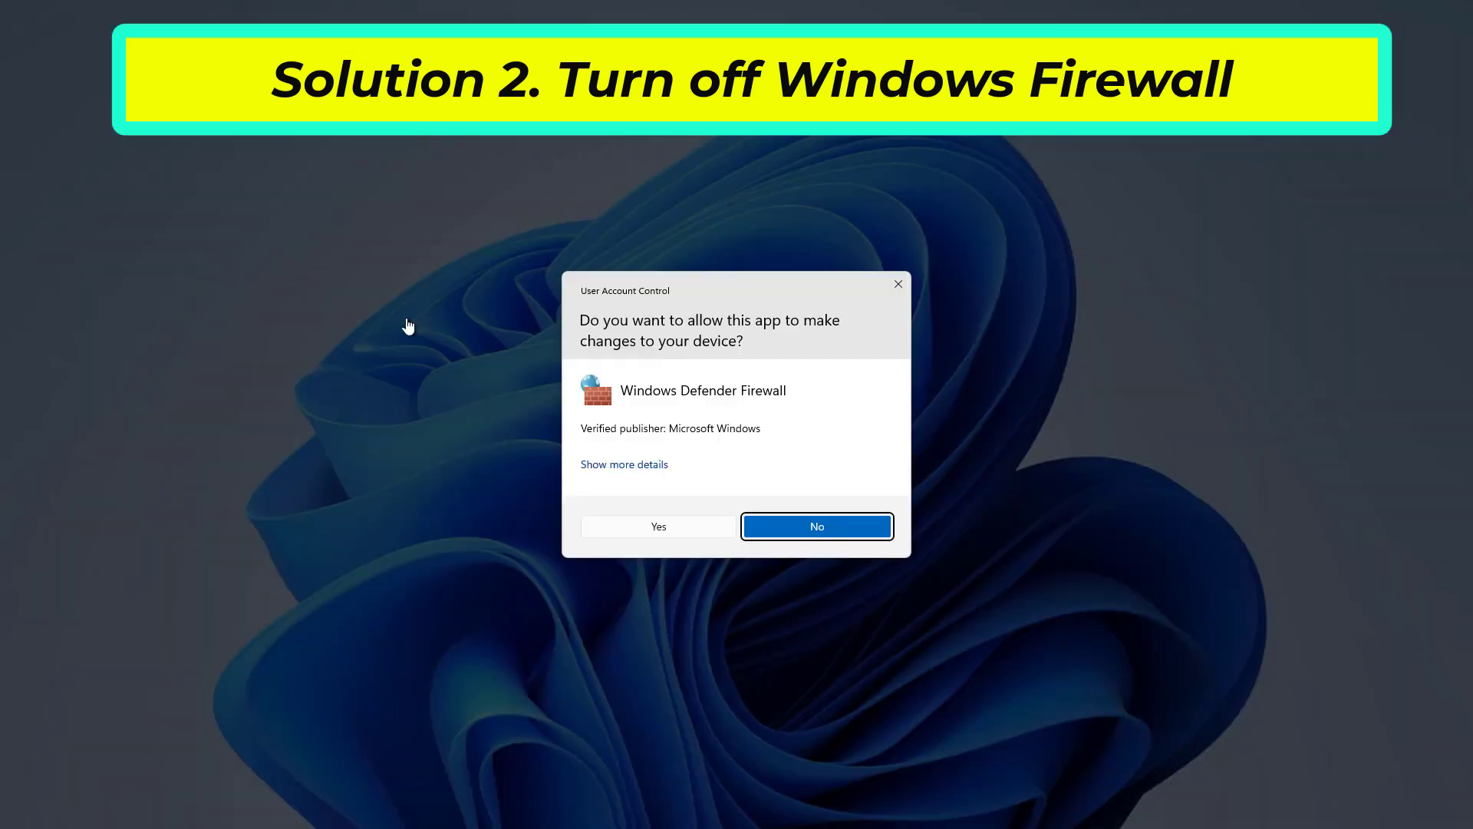
pyautogui.click(669, 520)
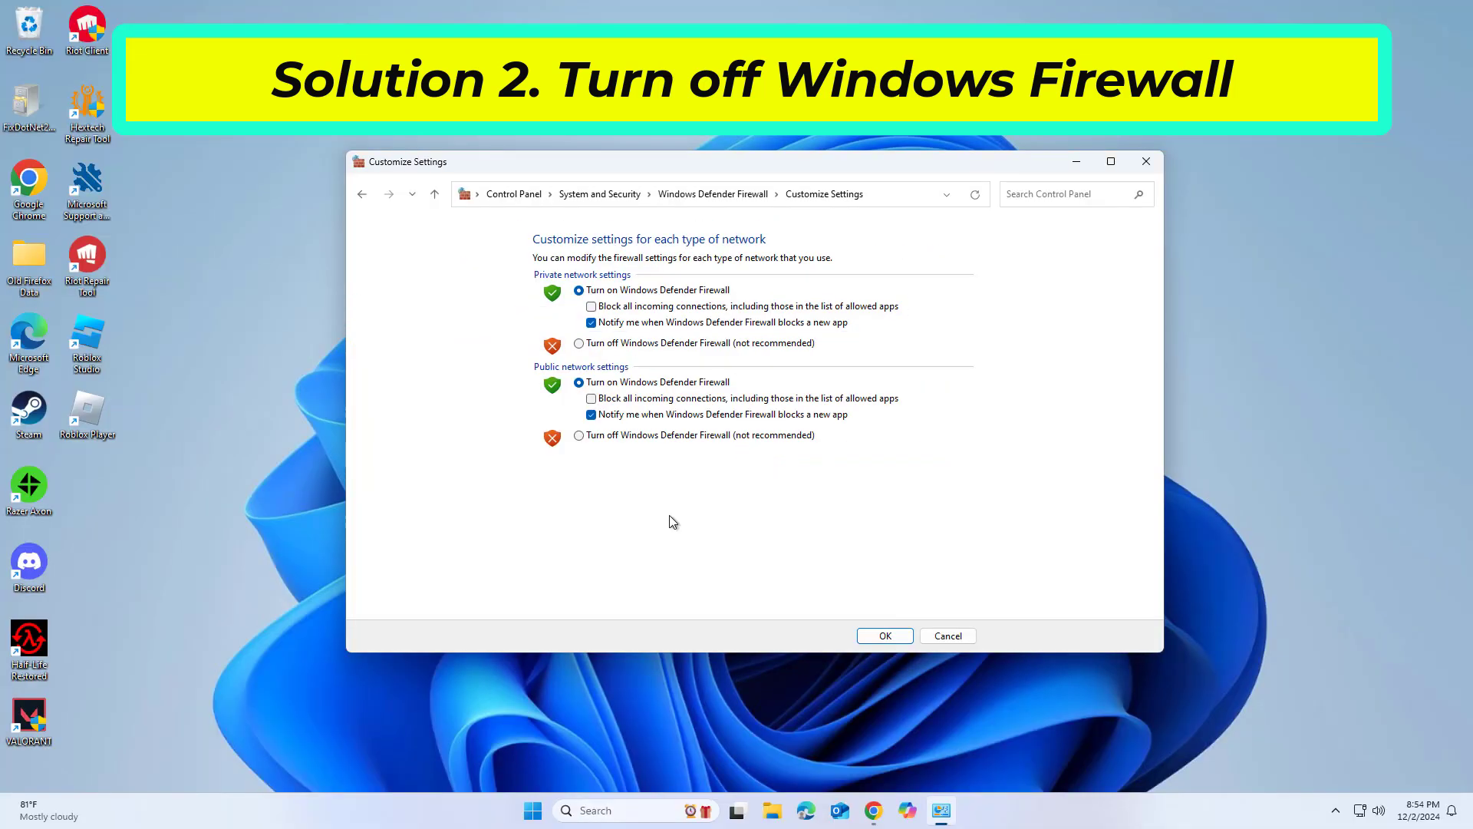
pyautogui.click(580, 343)
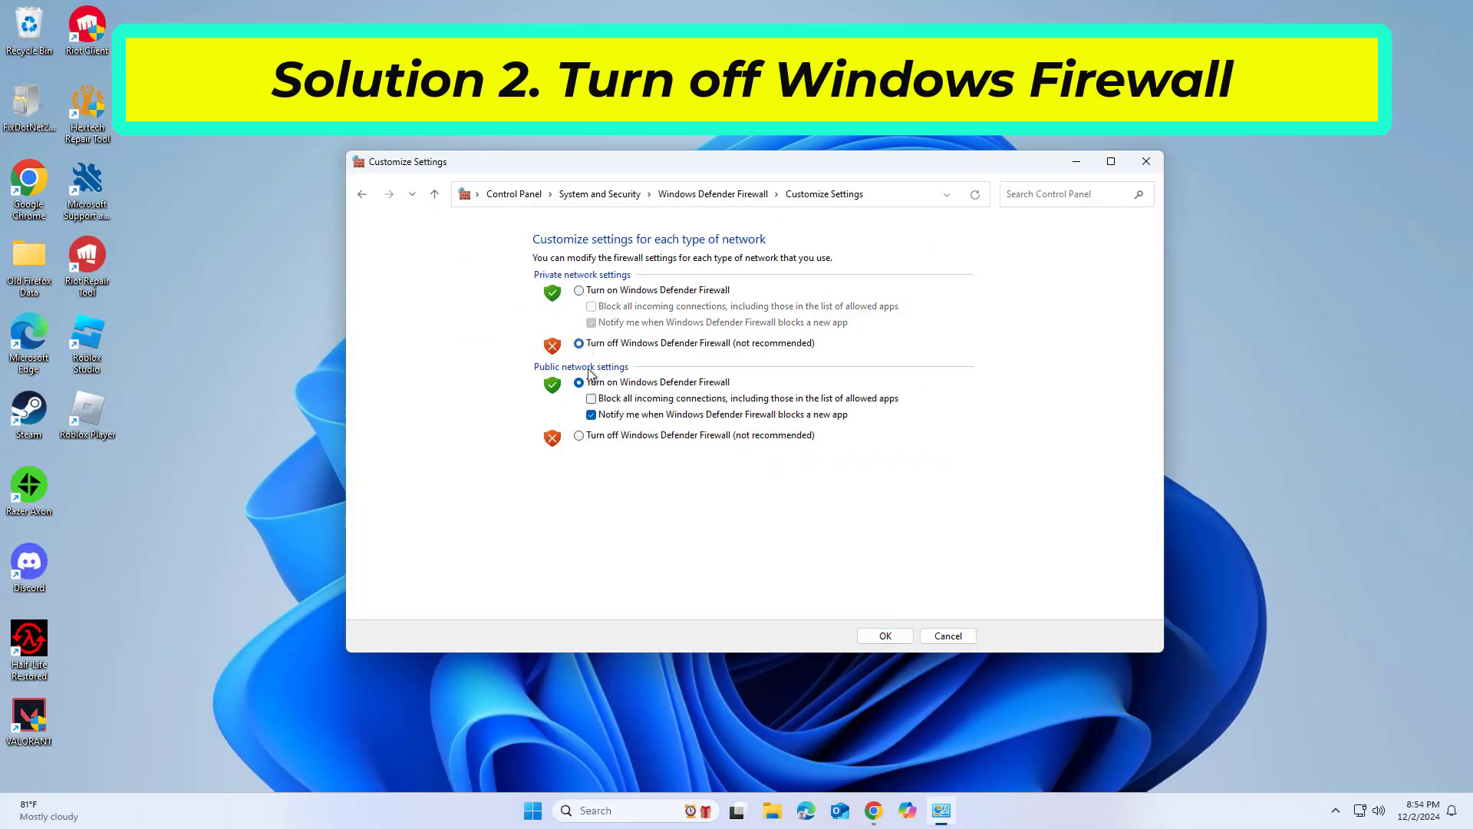
pyautogui.click(581, 436)
pyautogui.click(886, 636)
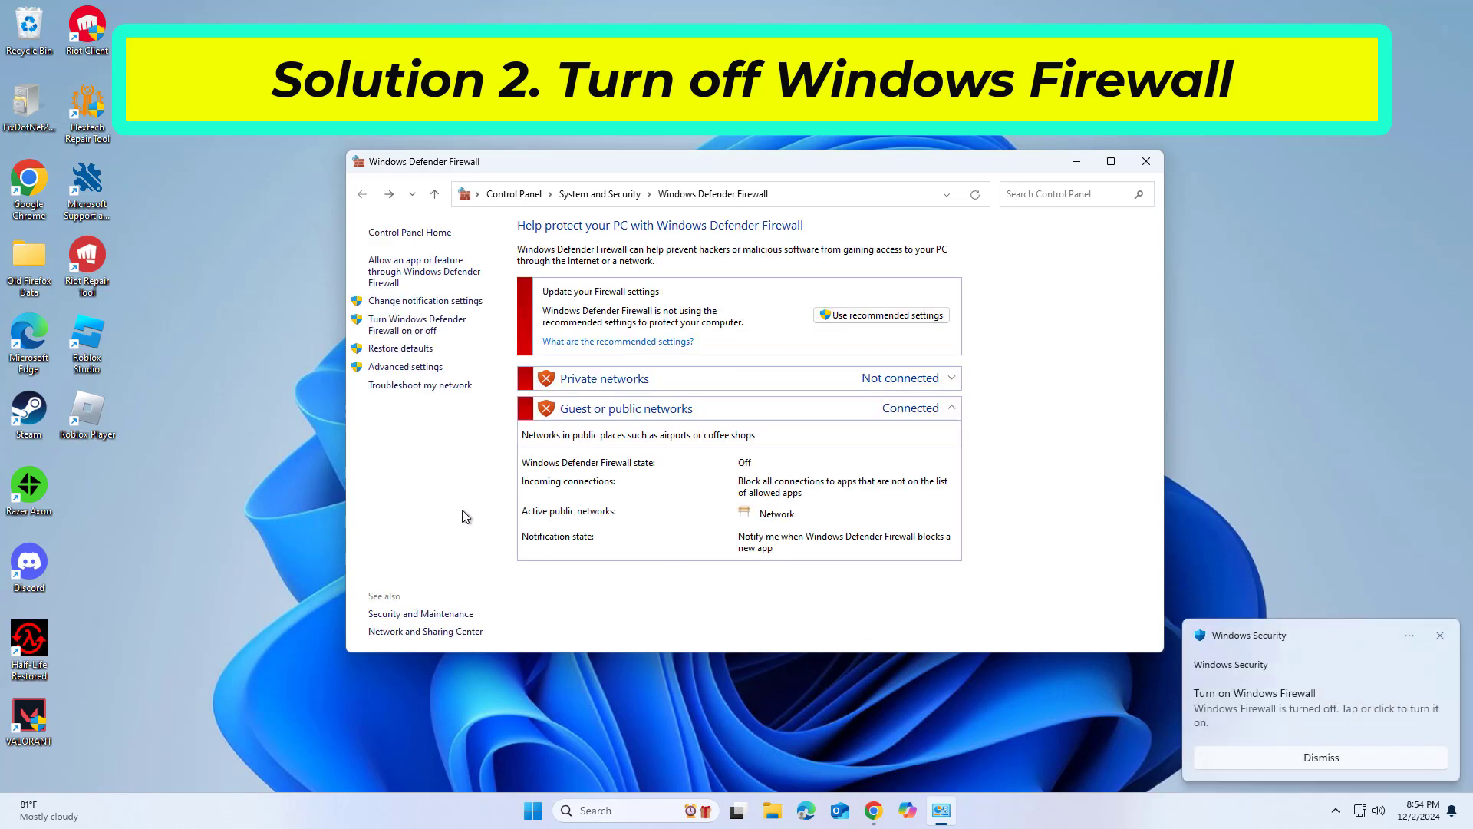
# - Launch VALORANT from its desktop shortcut
pyautogui.click(44, 735)
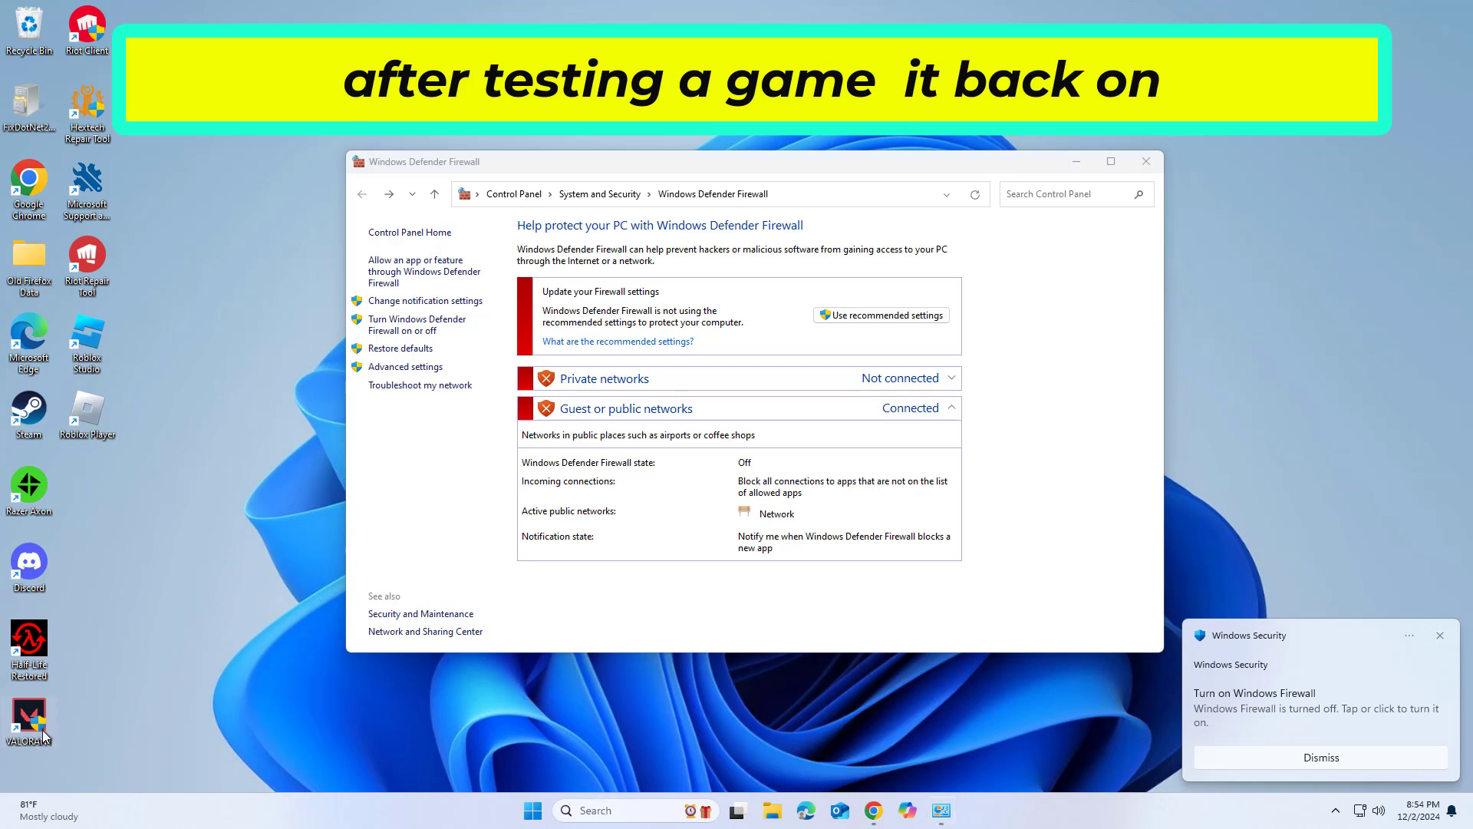
pyautogui.rightClick(44, 735)
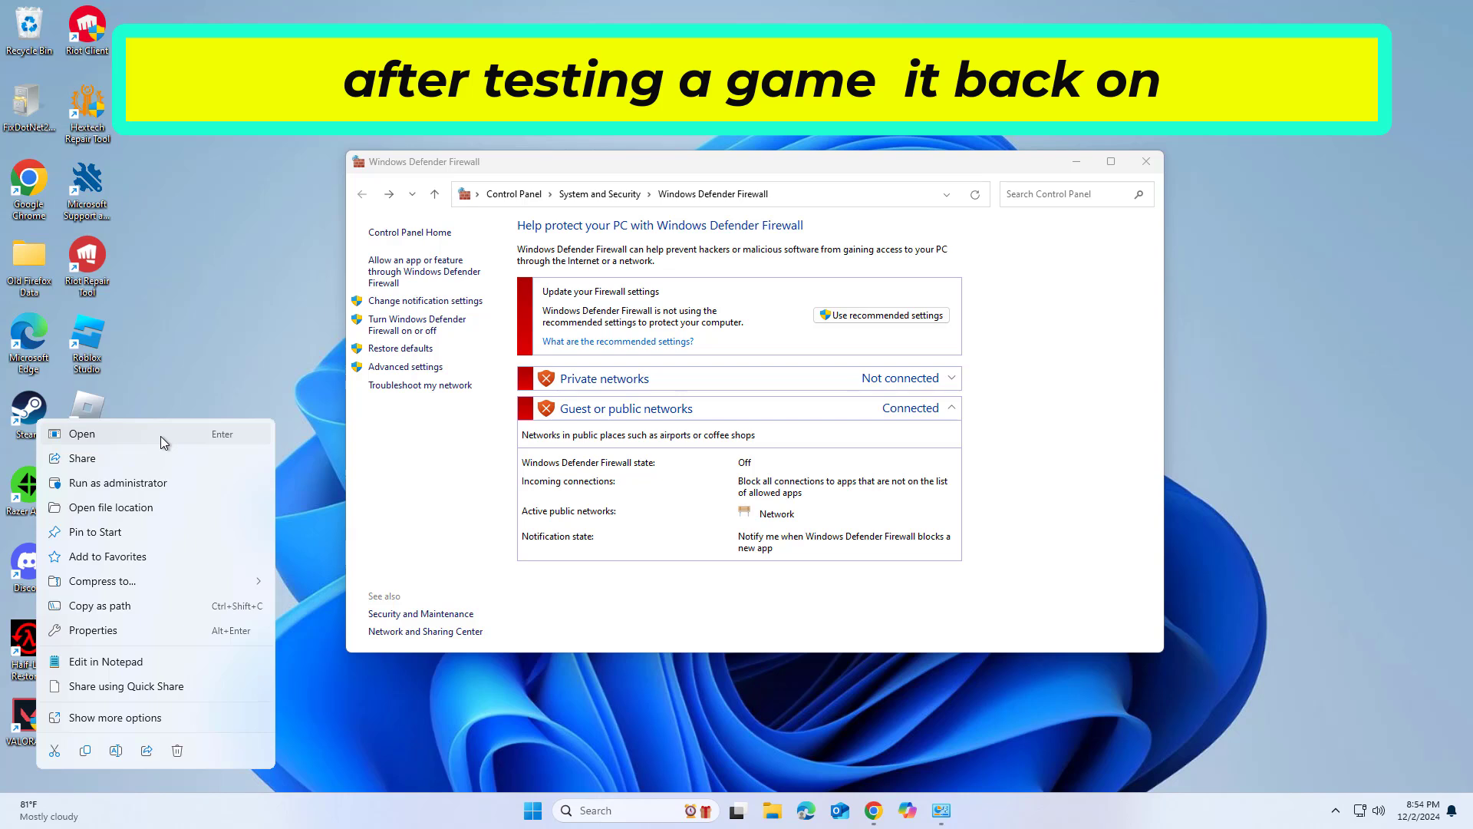
pyautogui.click(164, 435)
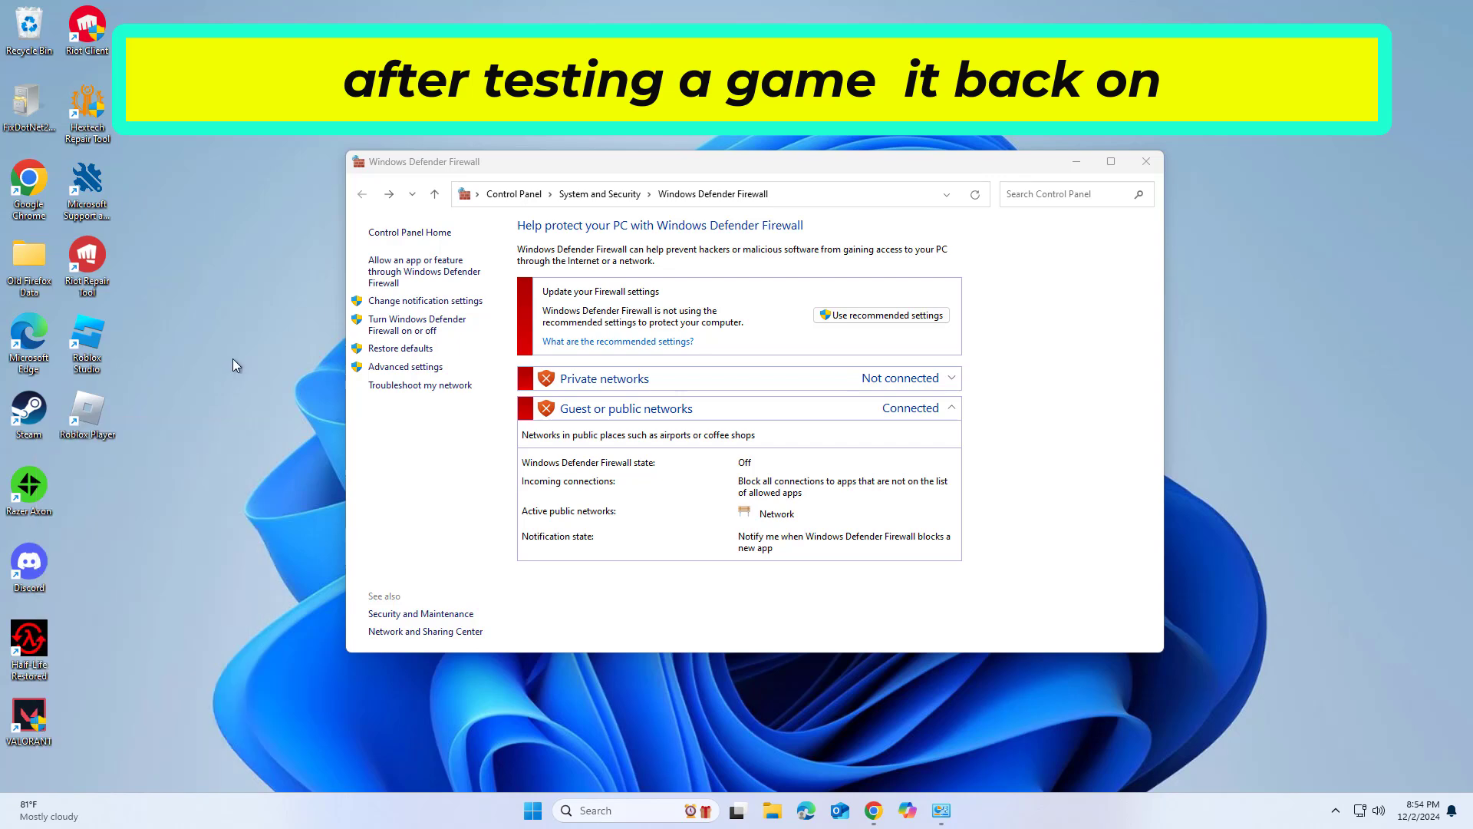
# - Turn Windows Defender Firewall back on for both private and public networks and close the firewall window
pyautogui.click(411, 321)
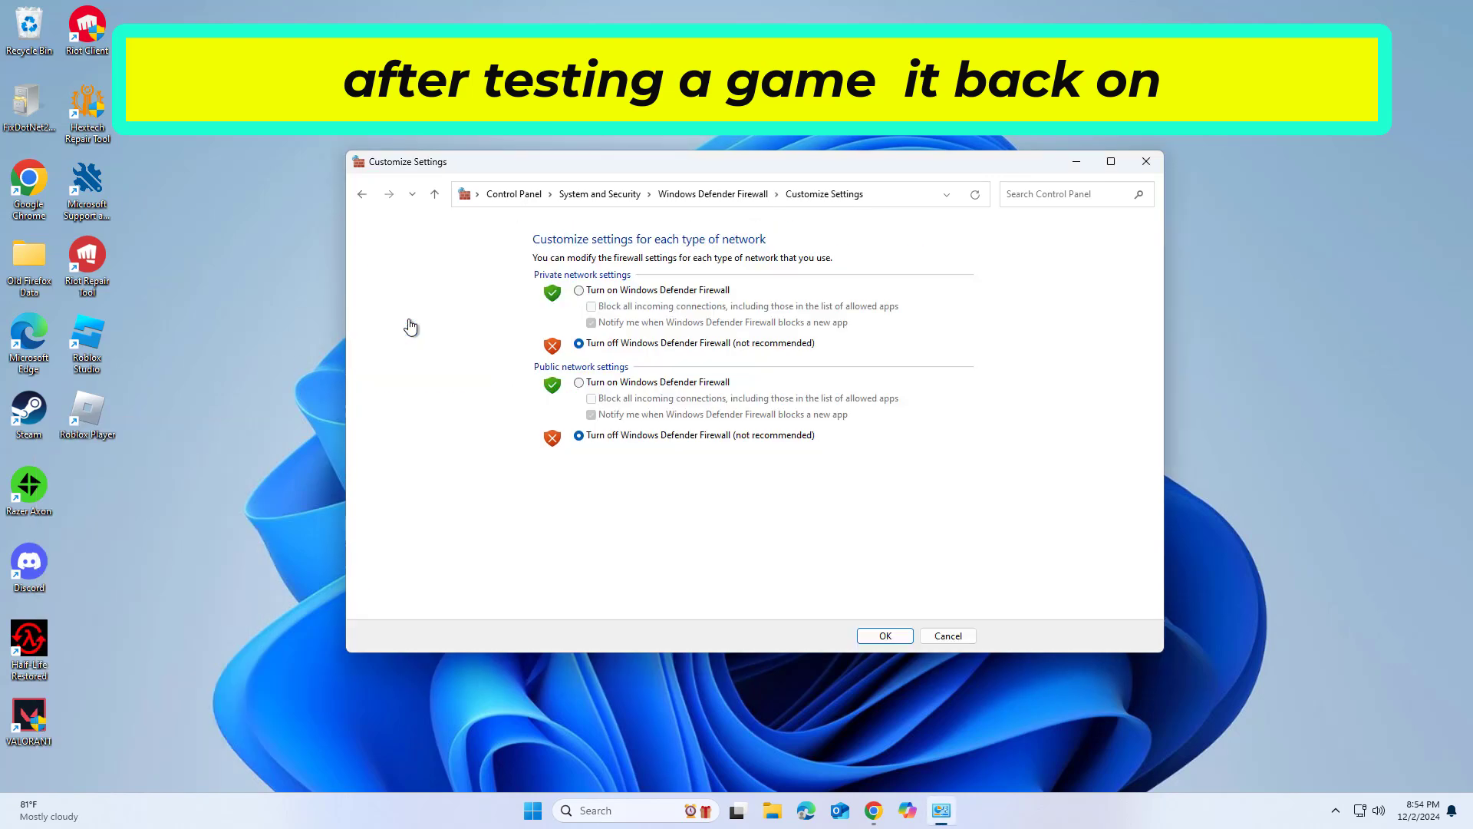
pyautogui.click(581, 291)
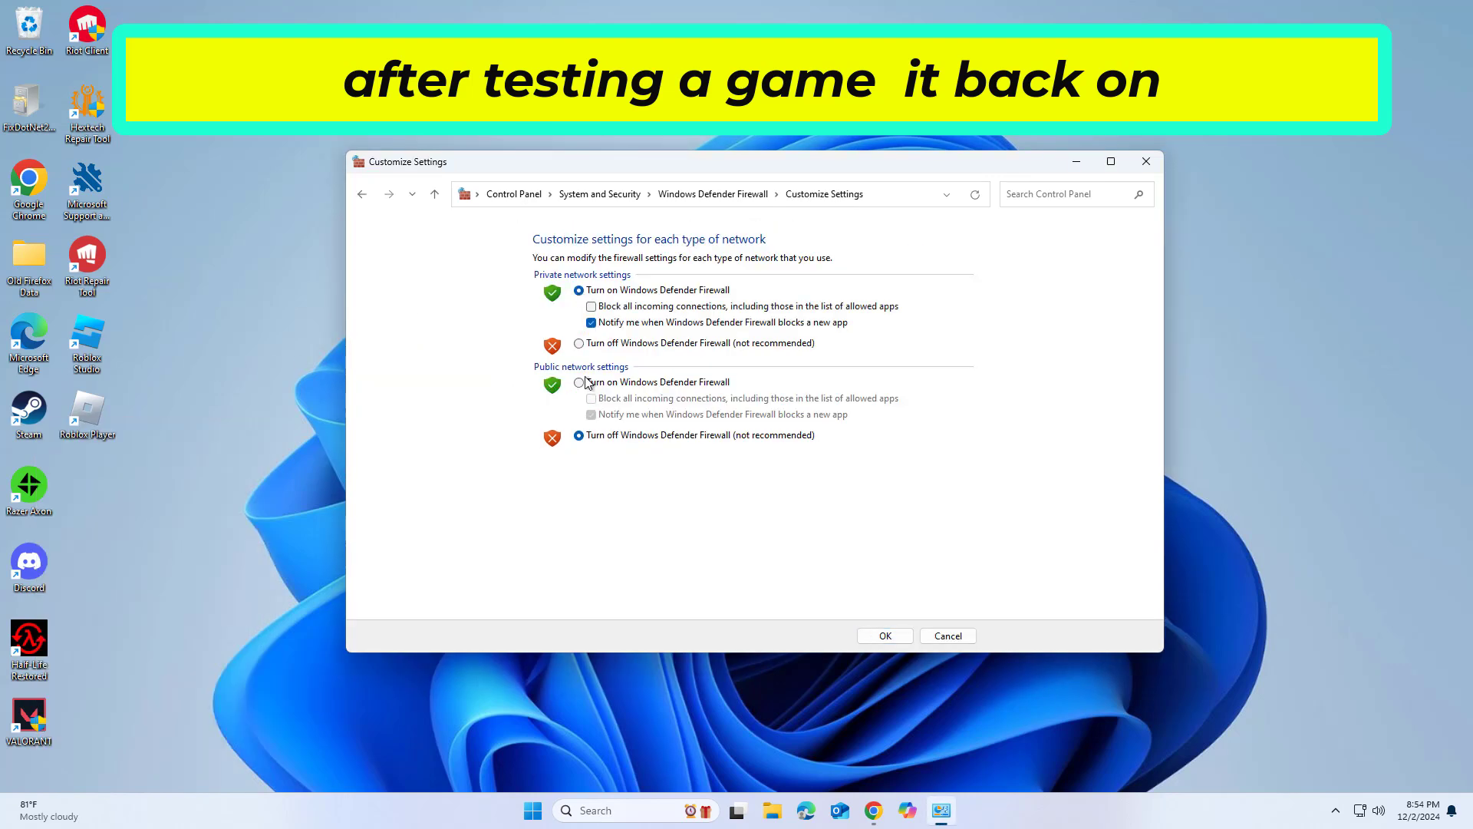
pyautogui.click(579, 383)
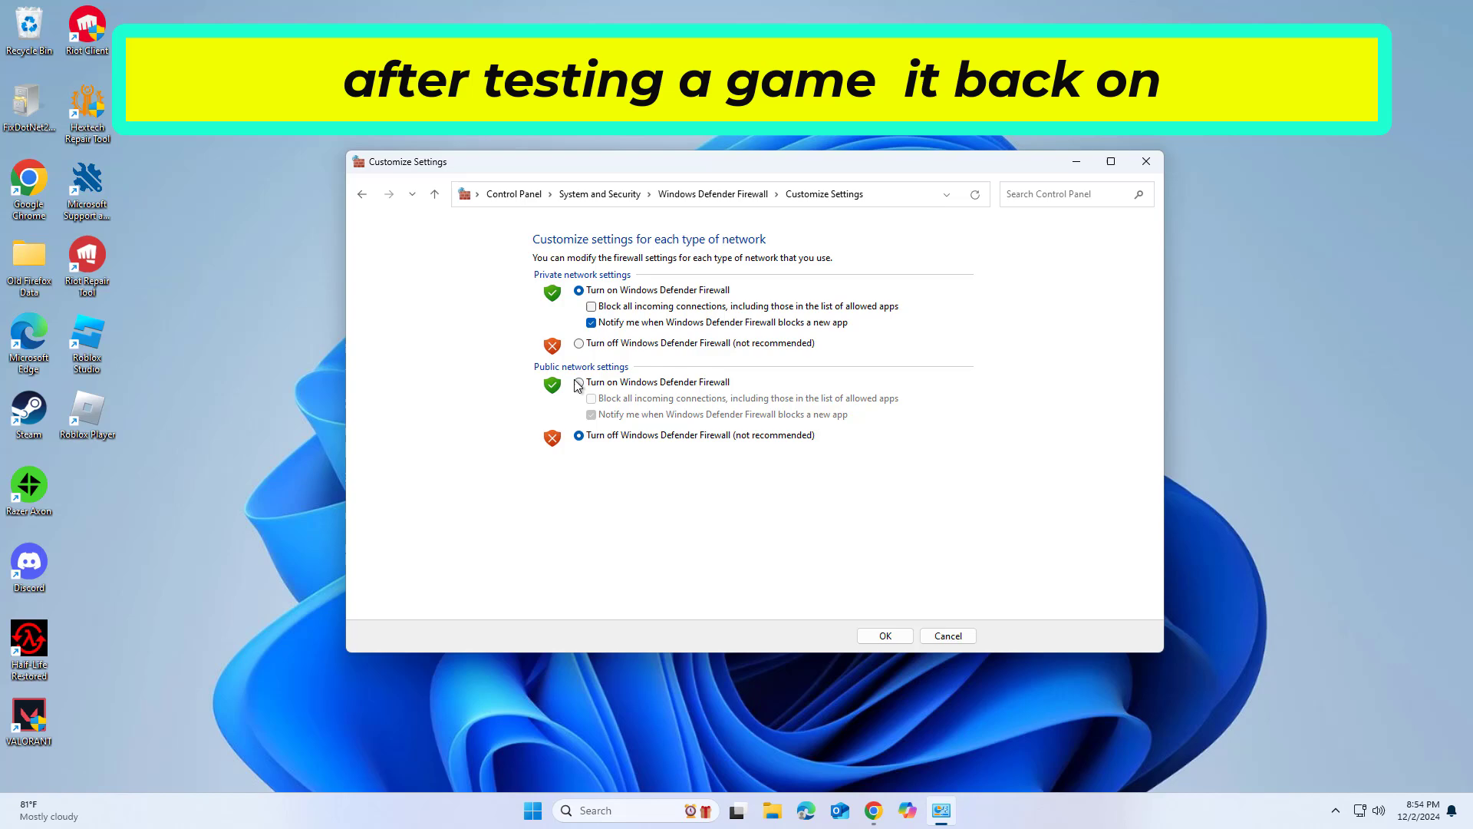
pyautogui.click(885, 636)
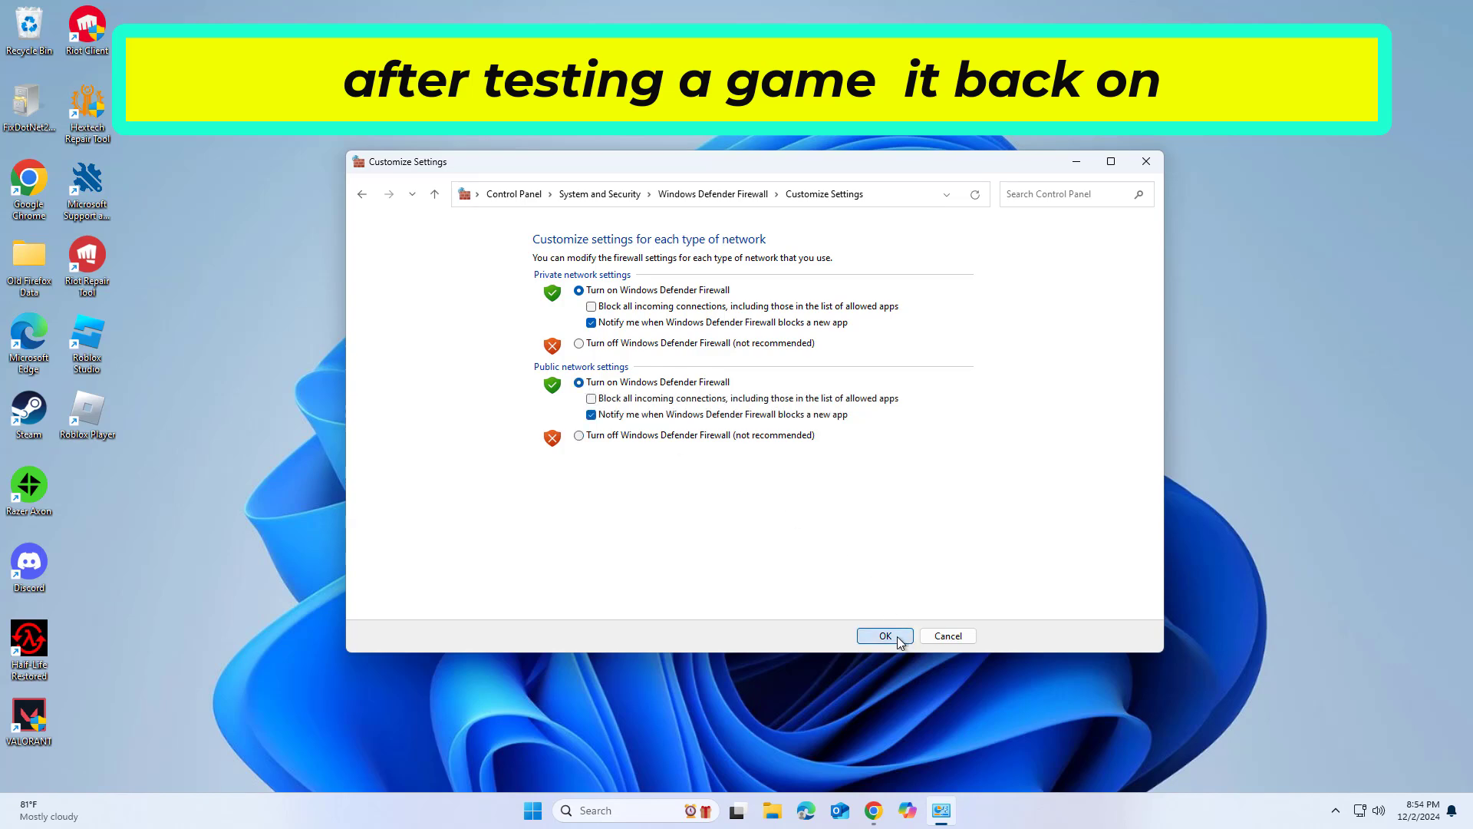
pyautogui.click(1140, 165)
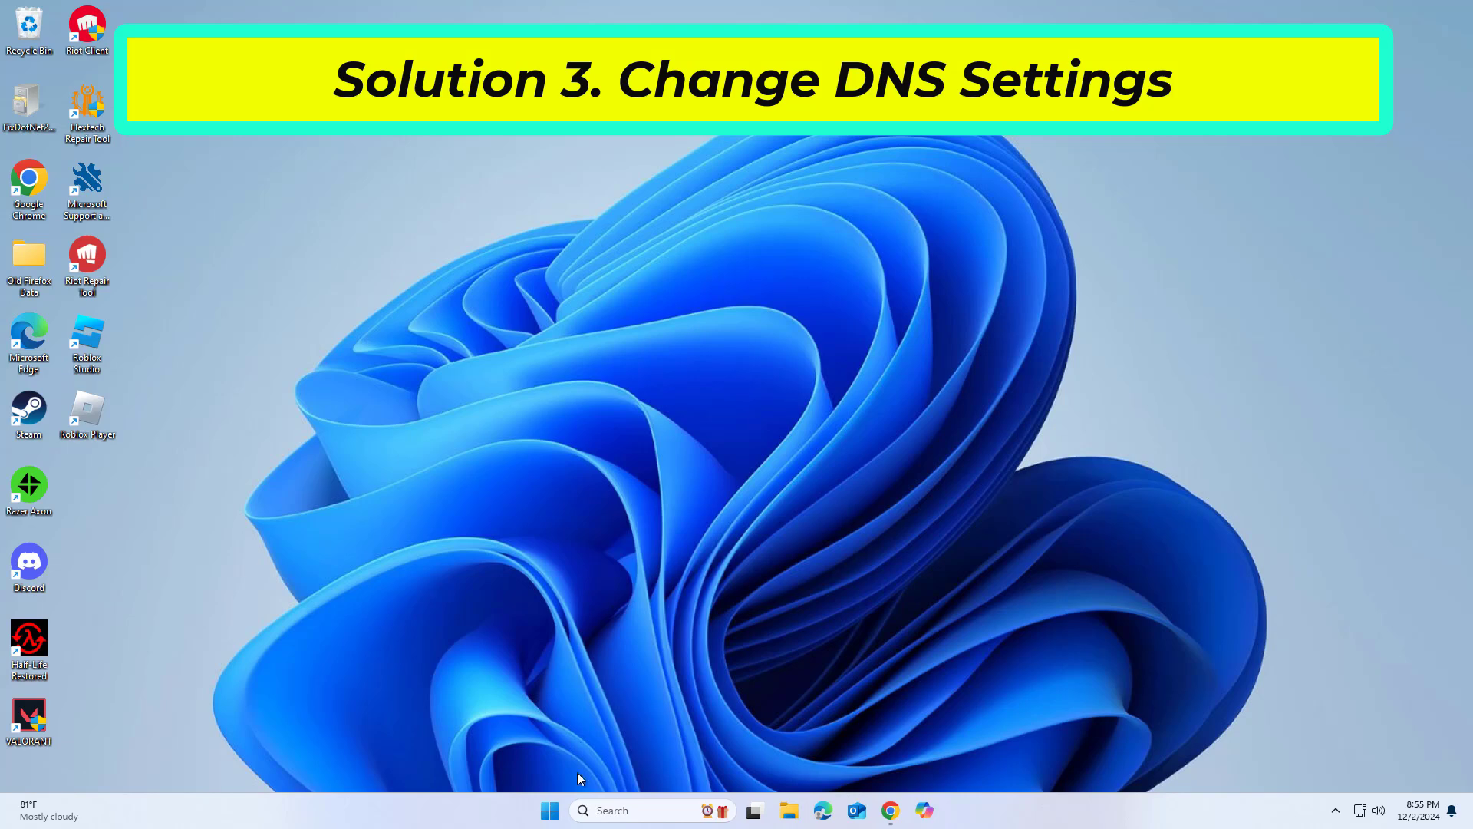
# - Open Control Panel and go through Network and Sharing Center to the network adapter settings
pyautogui.click(607, 815)
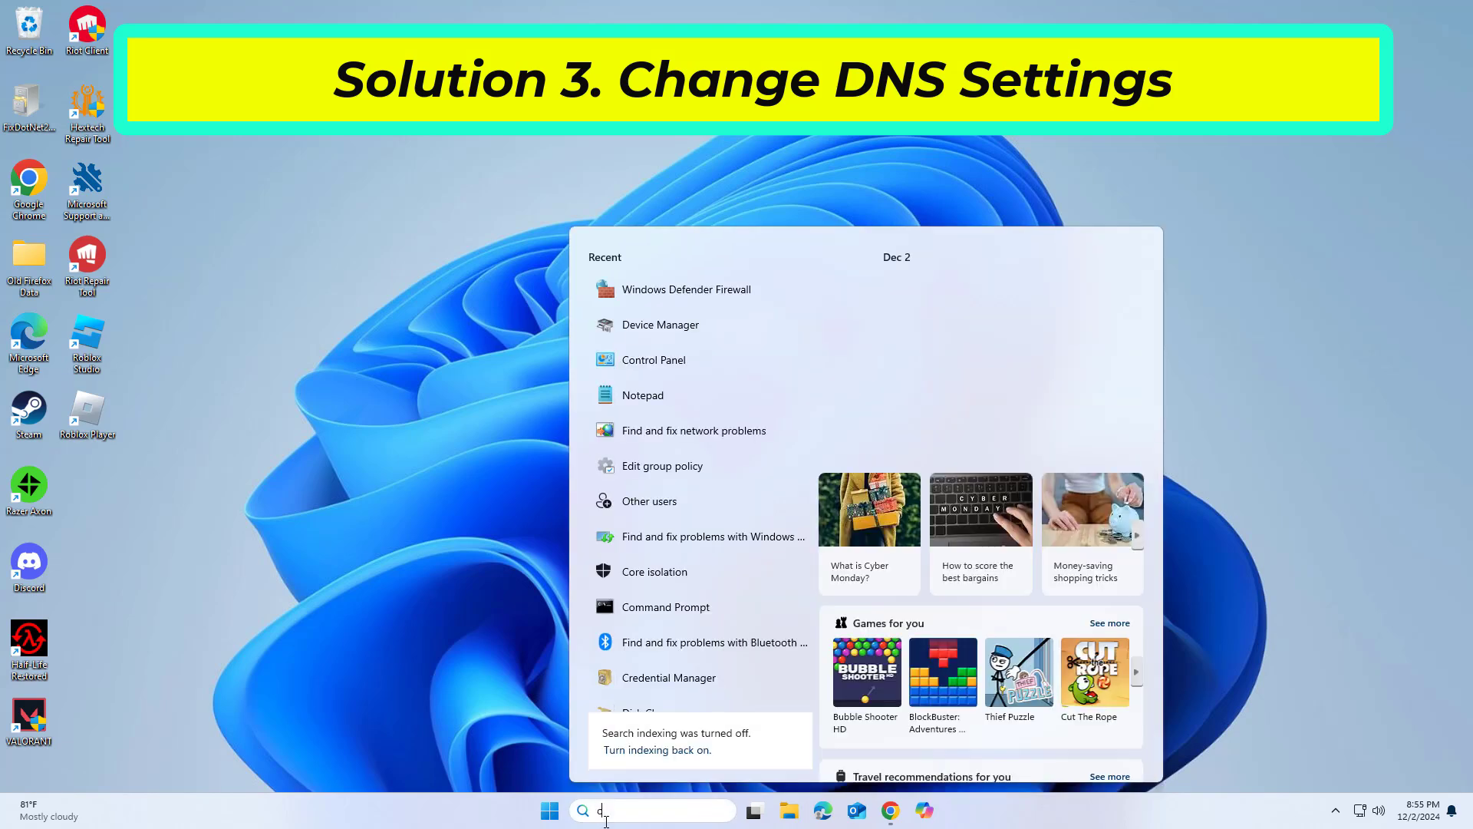
pyautogui.write('cpntrol')
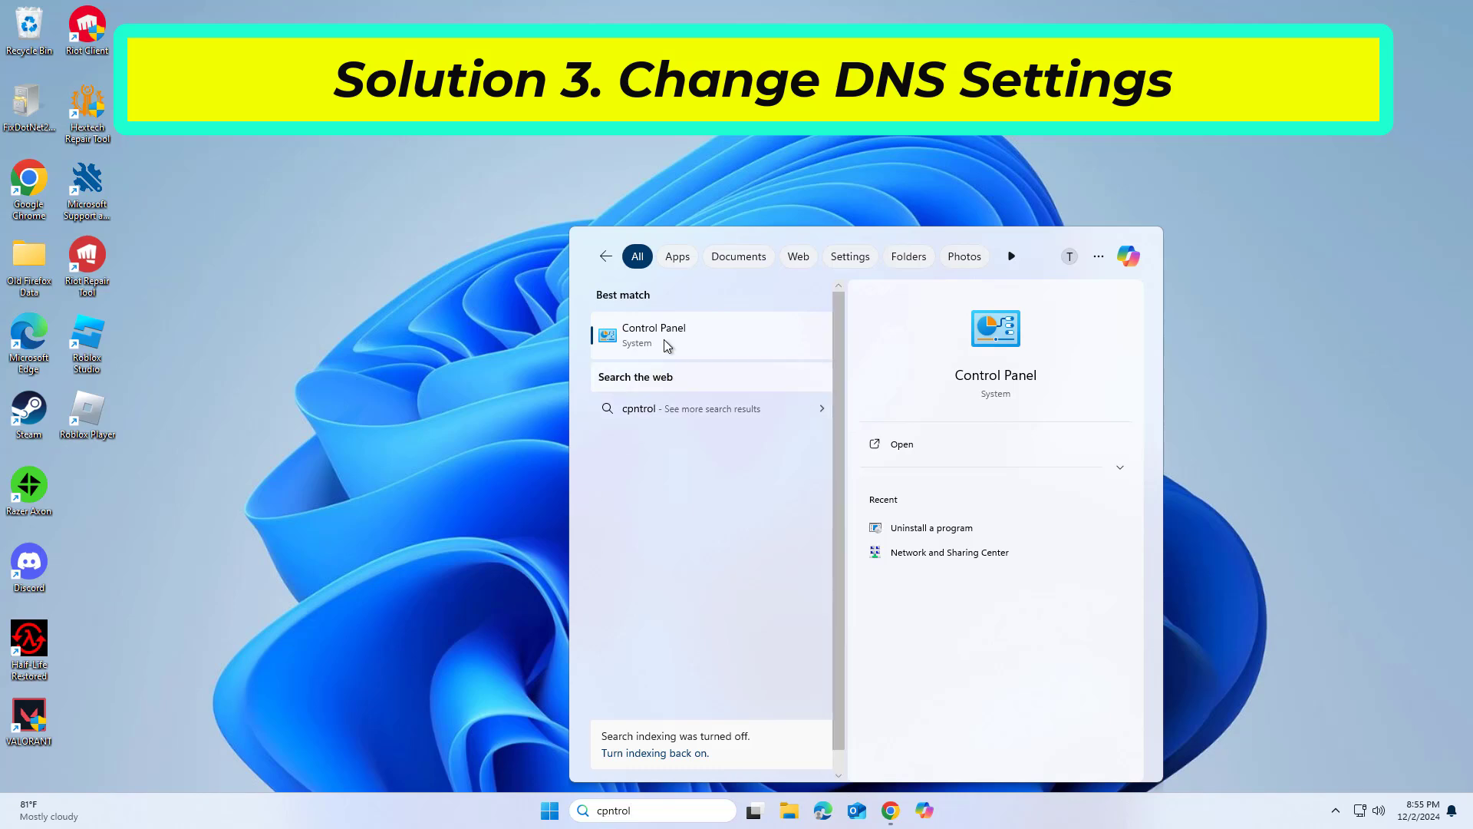
pyautogui.click(702, 334)
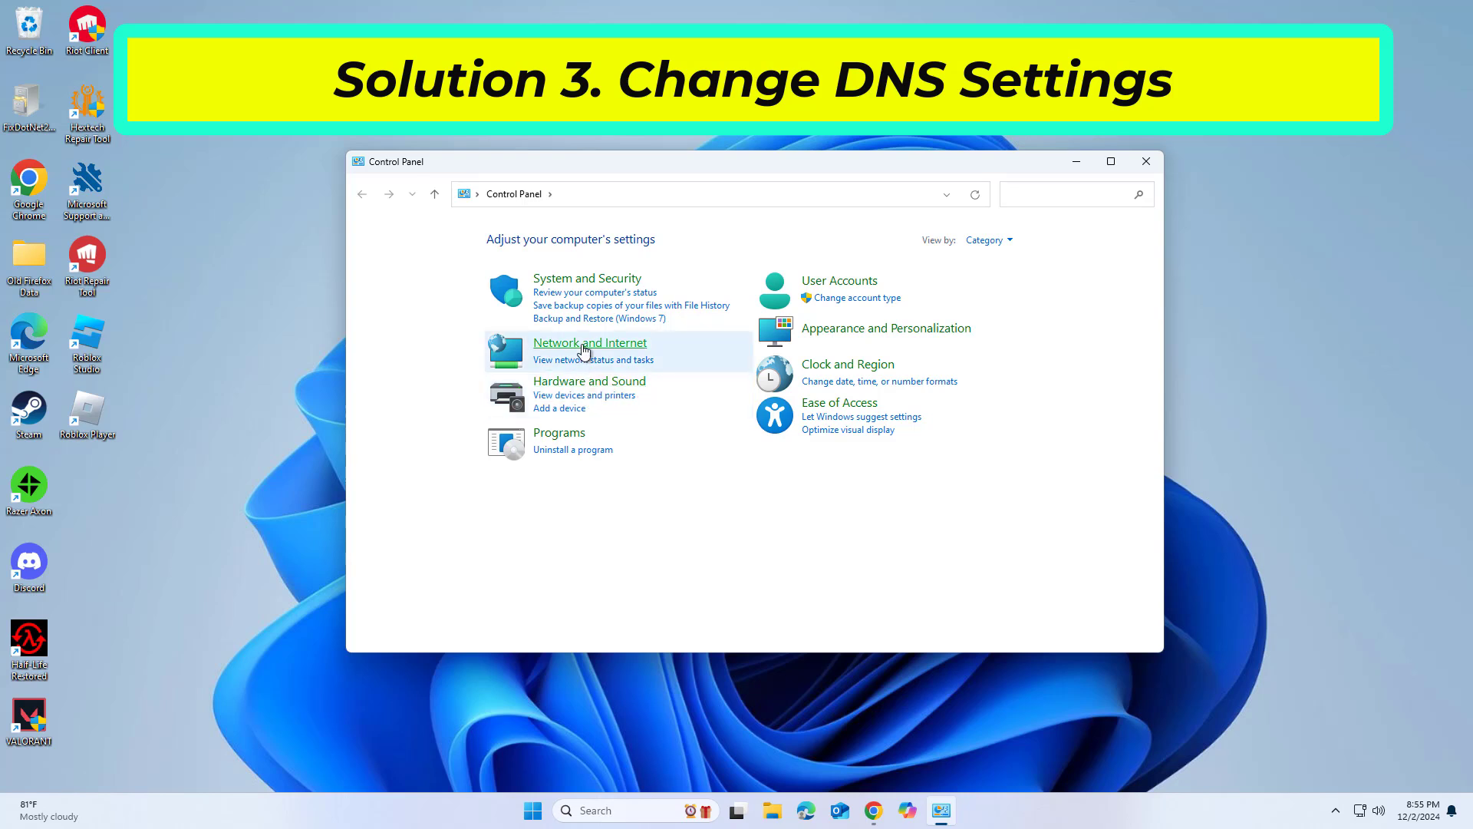
pyautogui.click(577, 347)
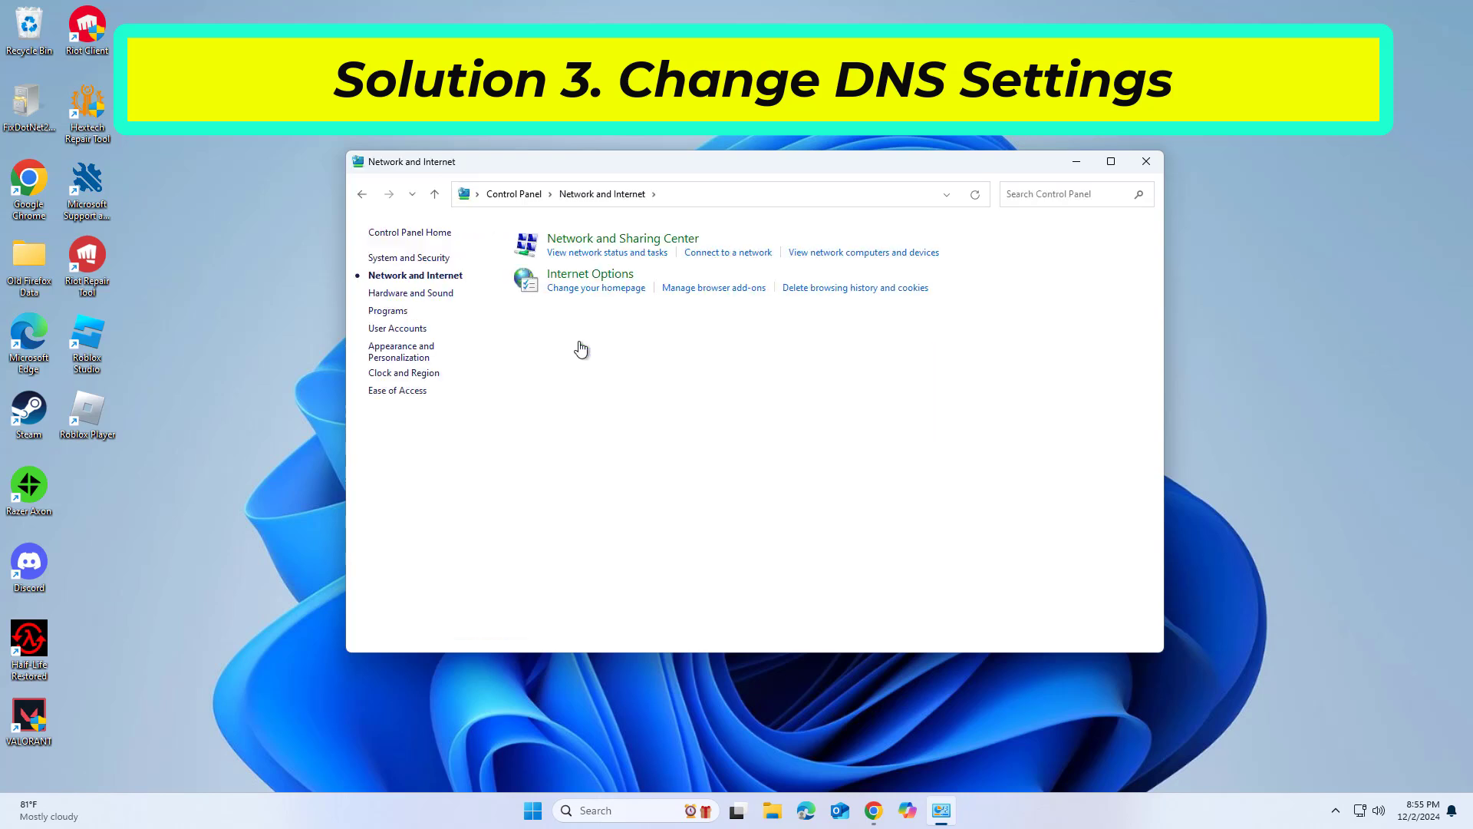
pyautogui.click(608, 240)
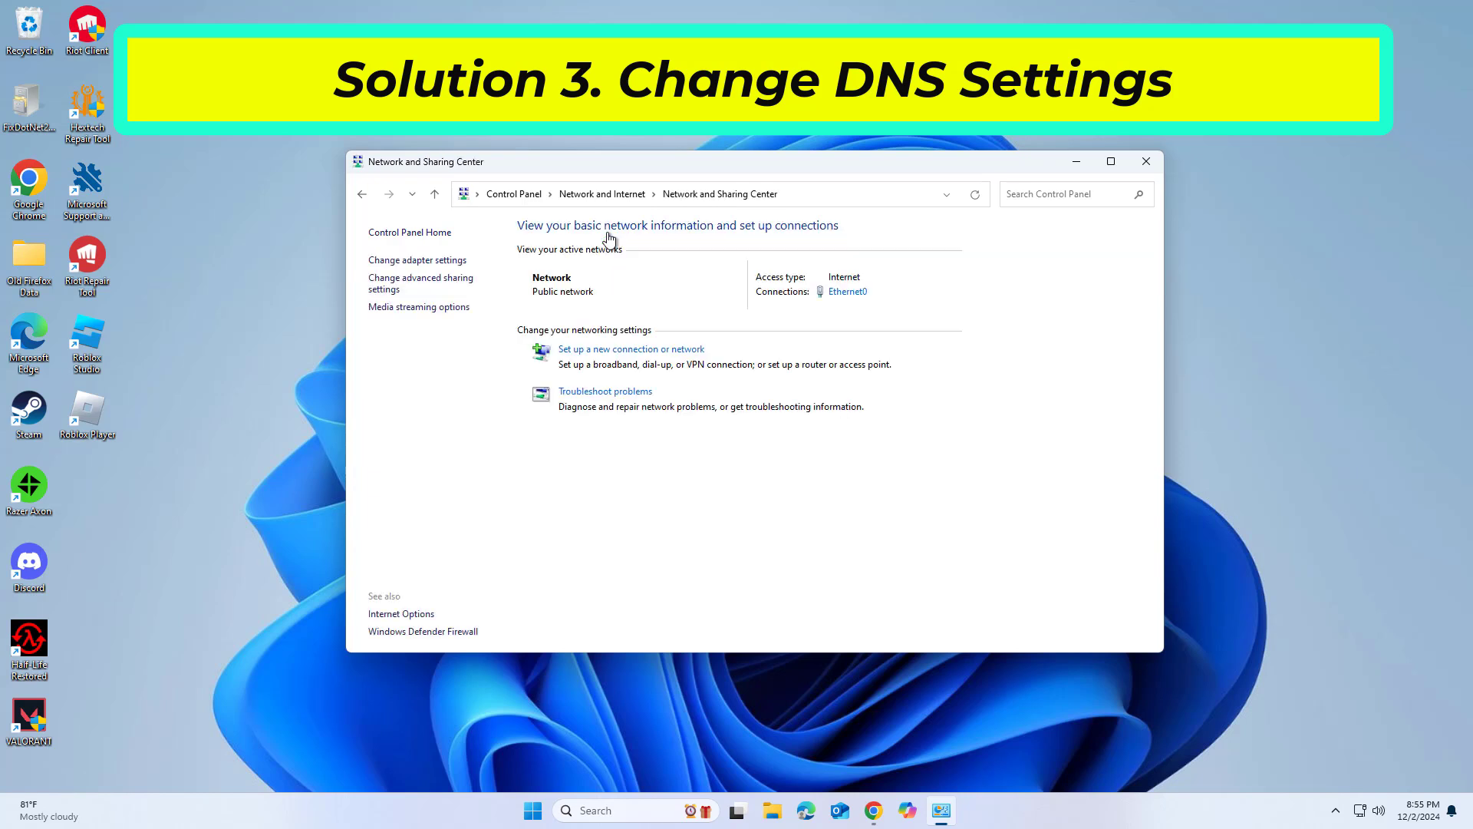
pyautogui.click(426, 261)
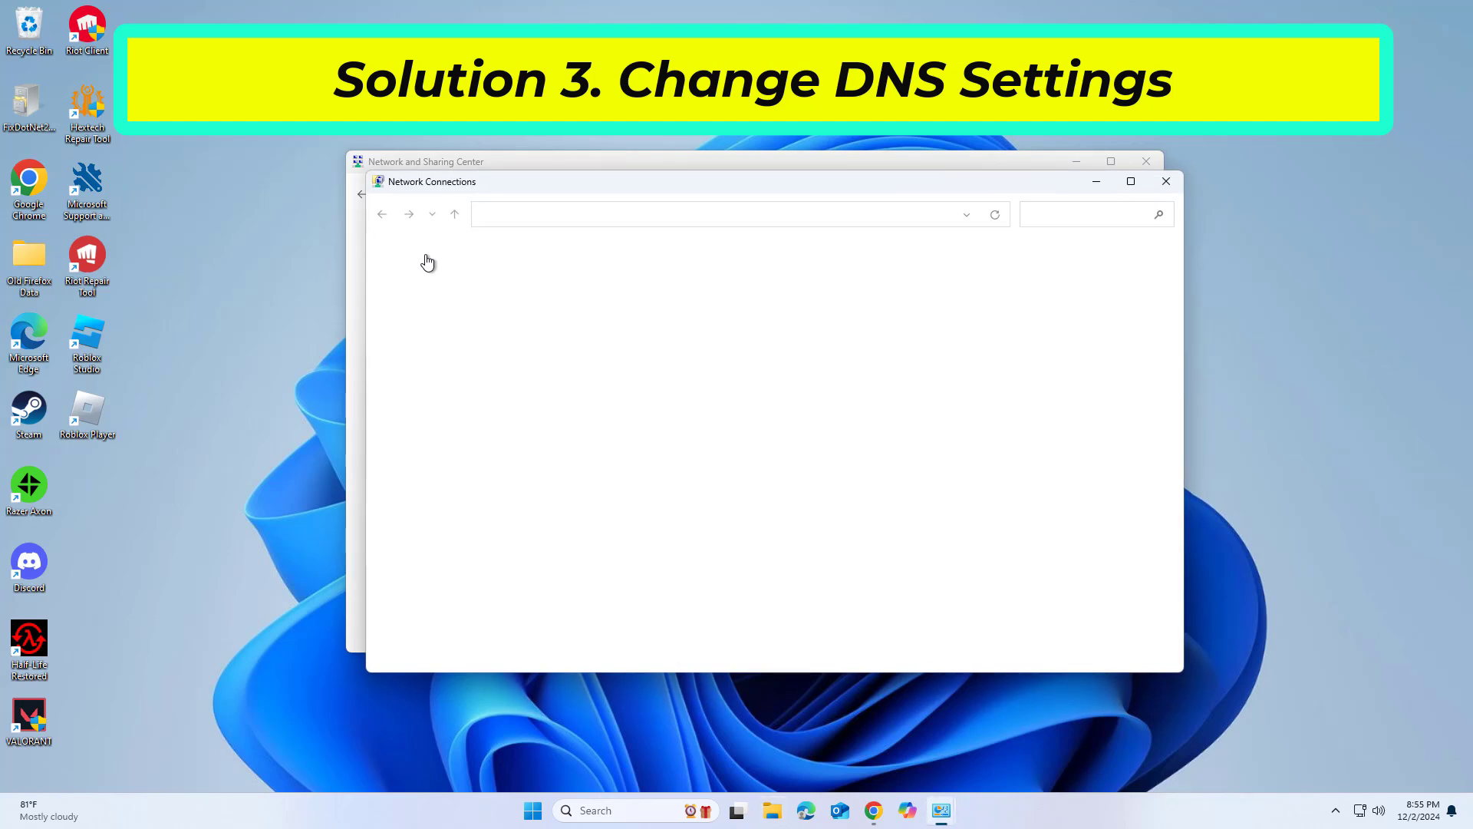
# - Open the Internet Protocol Version 4 (TCP/IPv4) properties of the Ethernet0 adapter, allowing the administrator request
pyautogui.rightClick(633, 277)
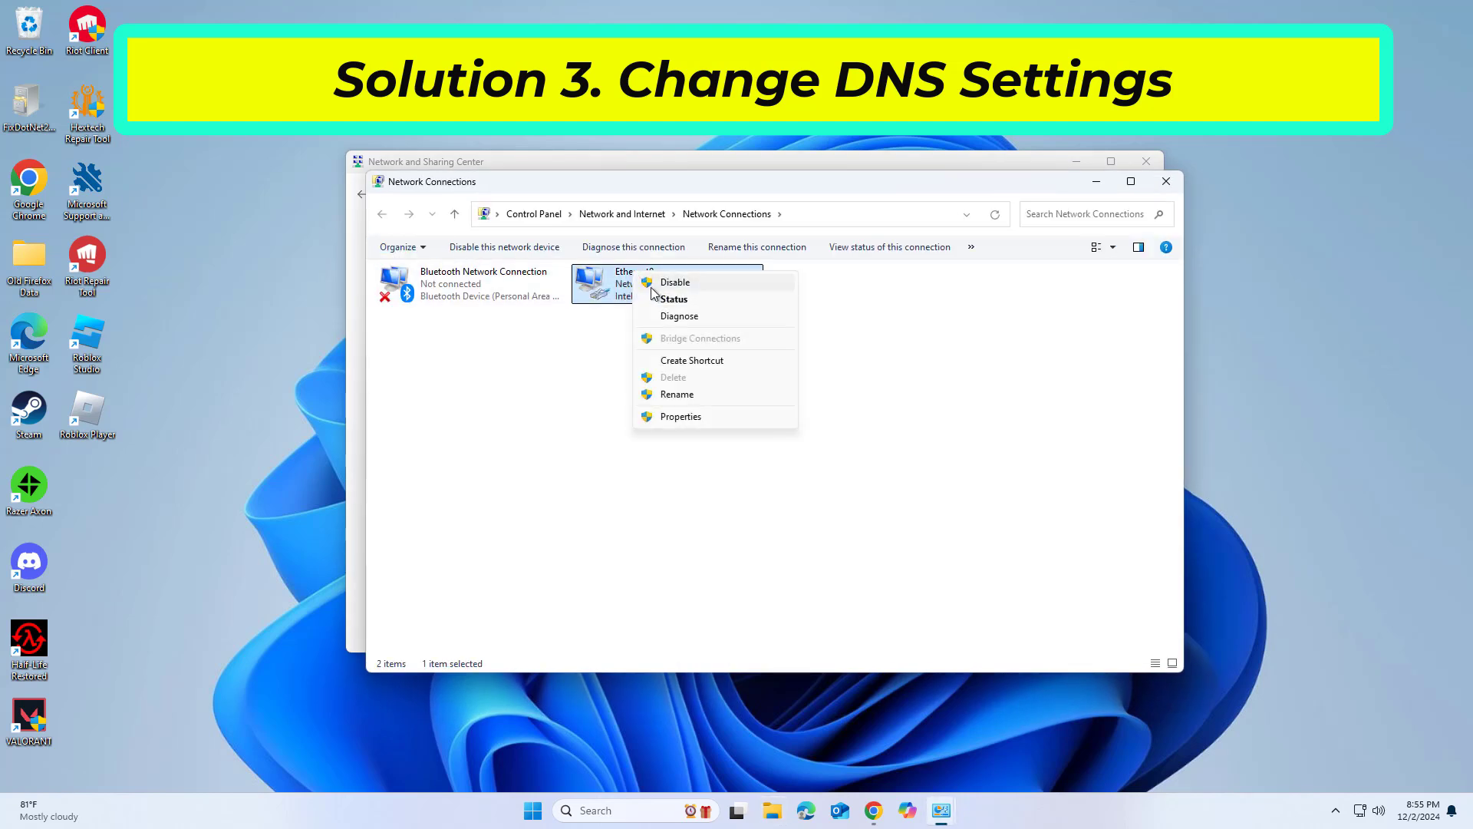
pyautogui.click(681, 417)
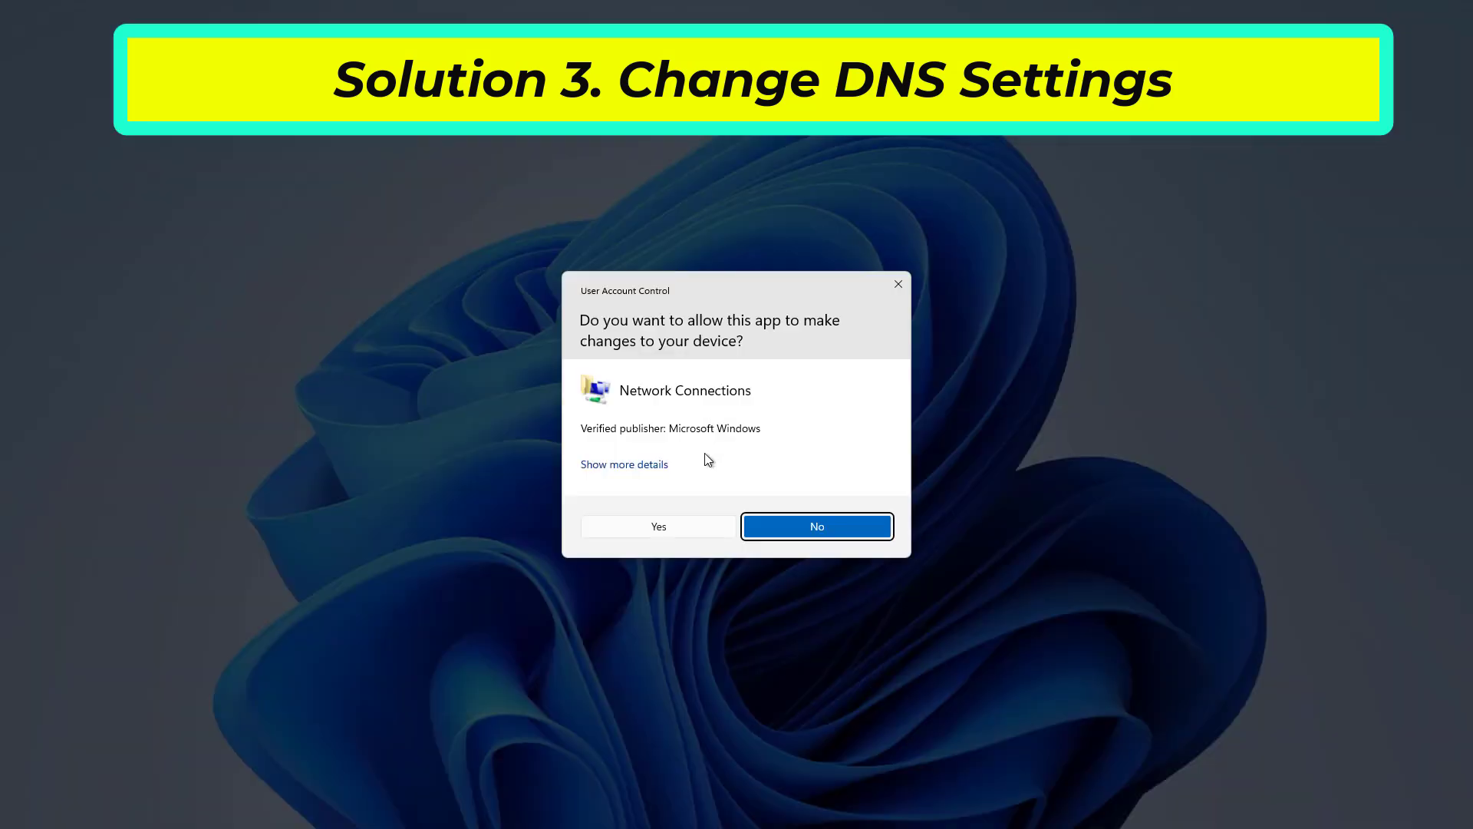
pyautogui.click(698, 532)
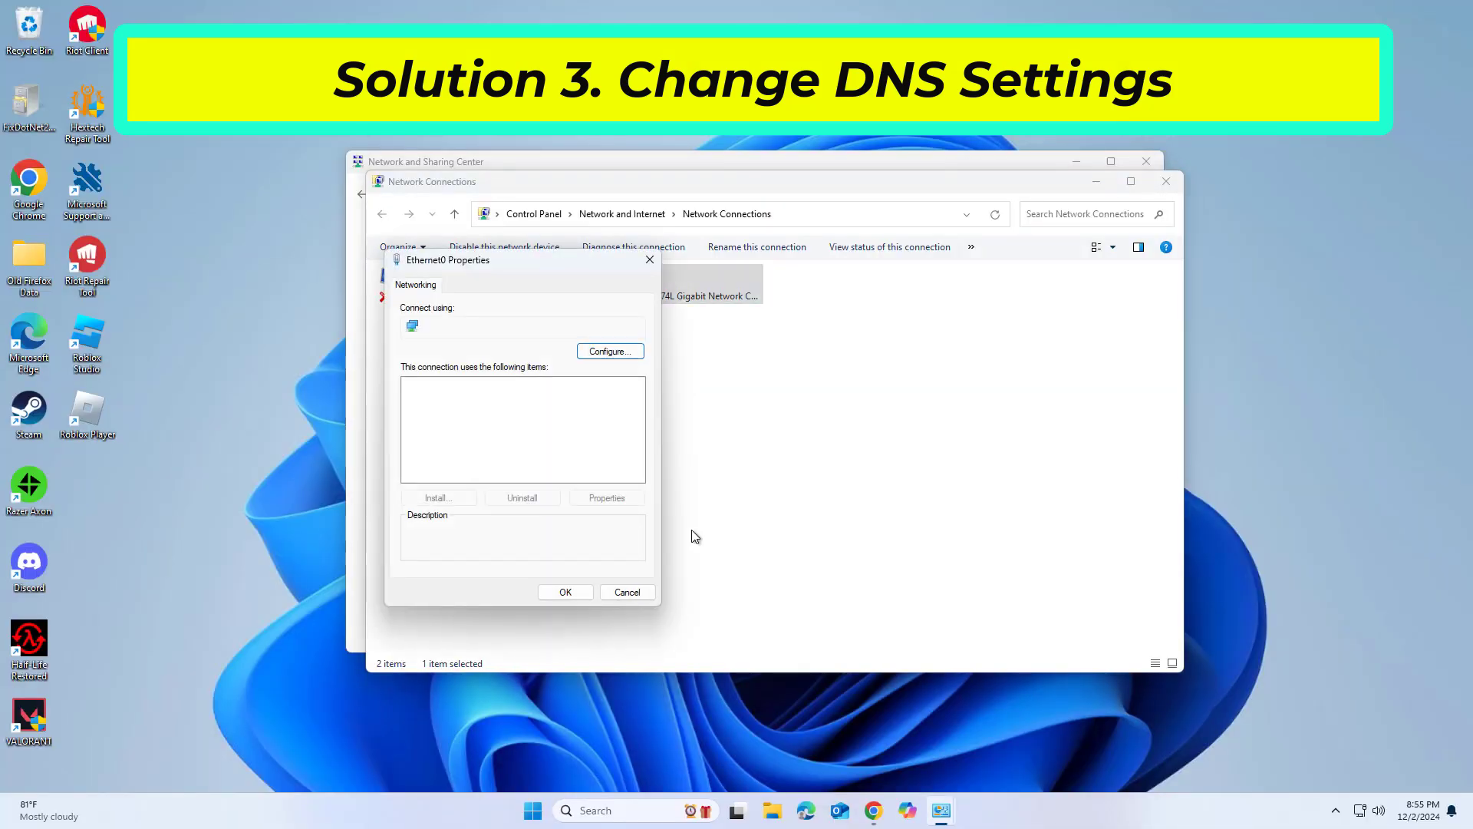
pyautogui.click(492, 424)
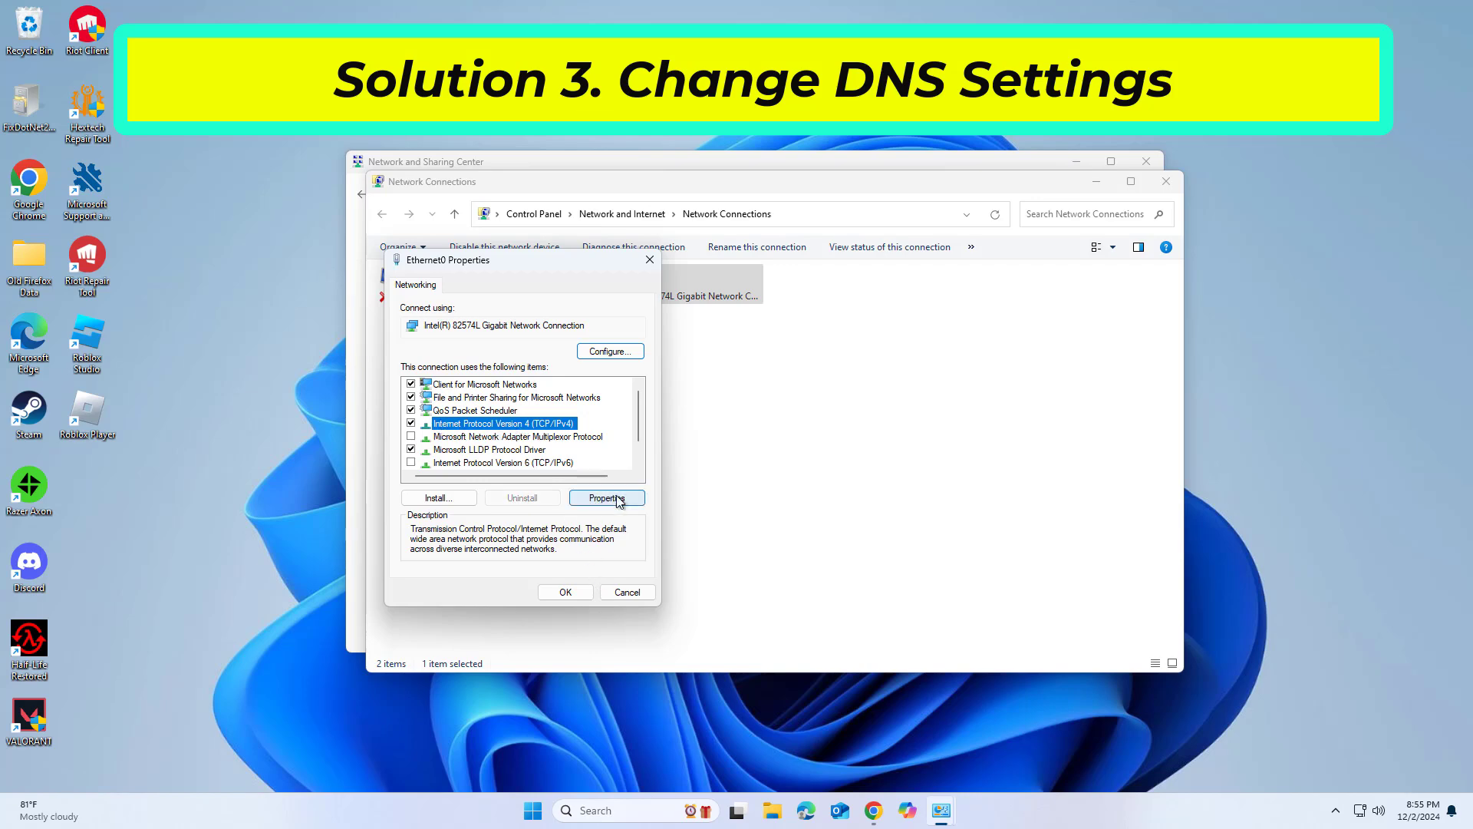
pyautogui.click(606, 498)
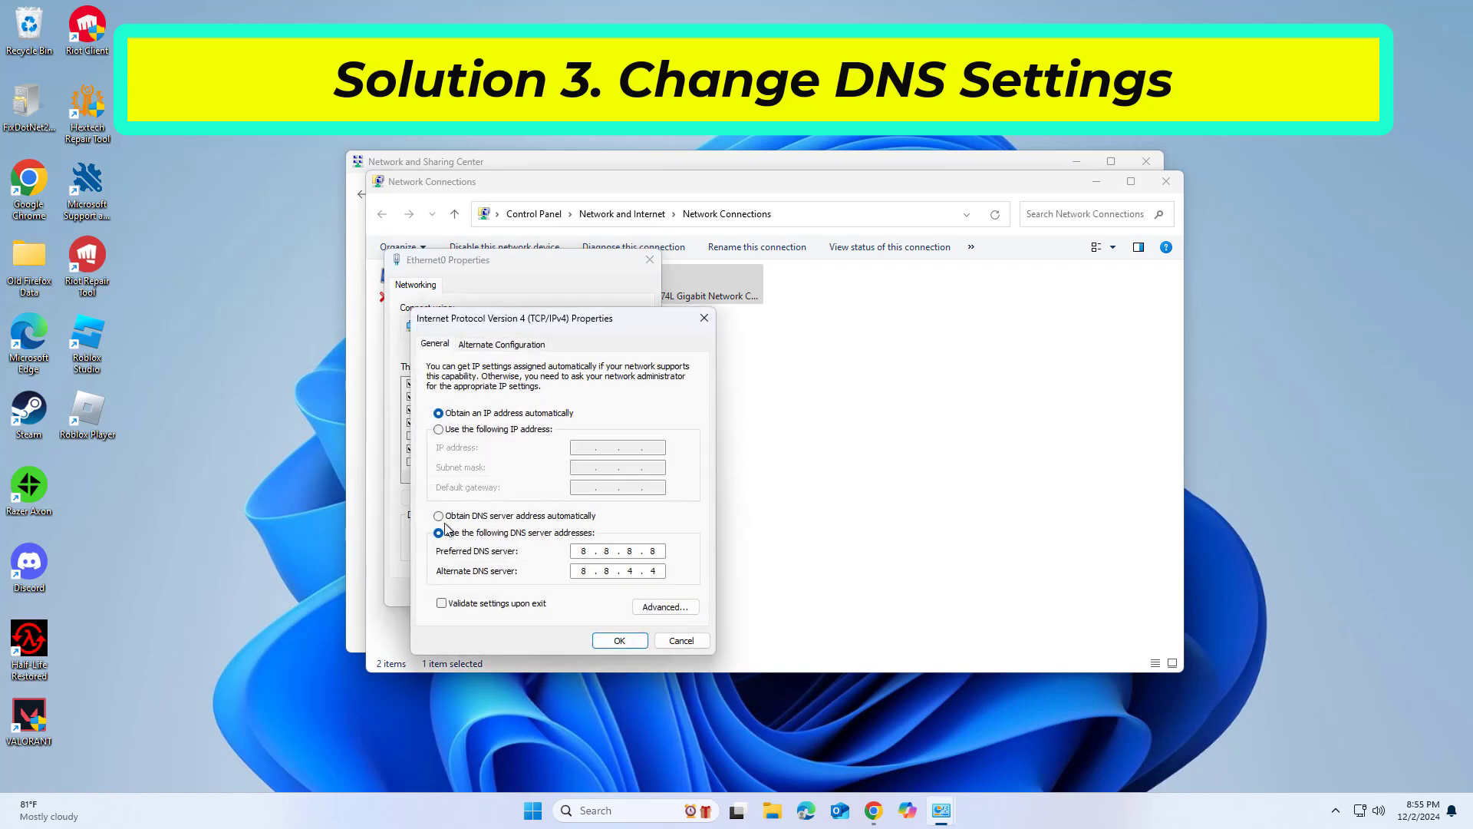
# - Use custom DNS servers, preferred 8.8.8.8 and alternate 8.8.4.4, apply the settings, and close all network windows
pyautogui.click(439, 516)
pyautogui.click(439, 532)
pyautogui.click(628, 555)
pyautogui.write('8.8.8')
pyautogui.click(649, 568)
pyautogui.write('8.8.4.4')
pyautogui.click(620, 642)
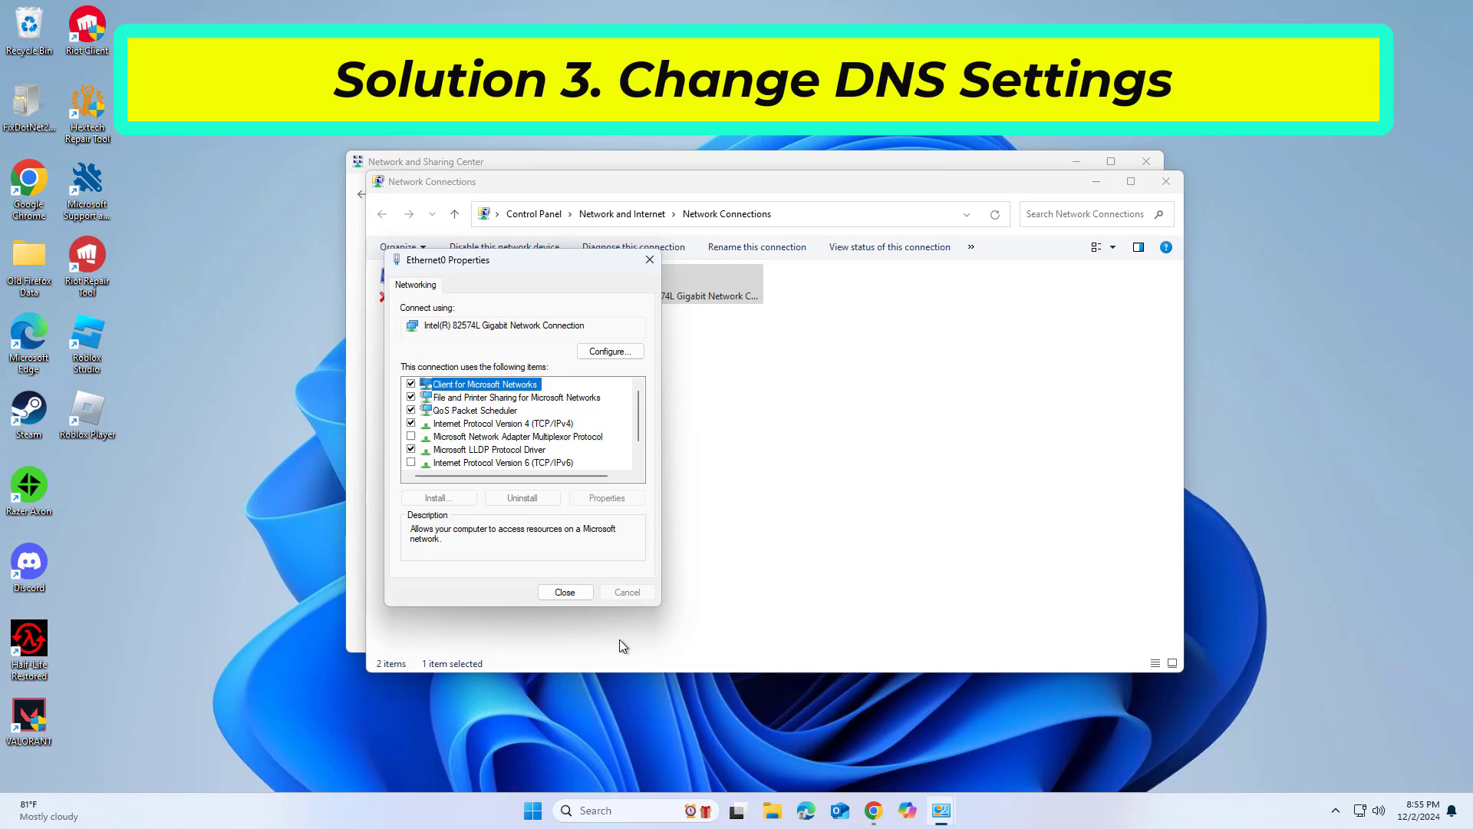
pyautogui.click(579, 598)
pyautogui.click(1166, 181)
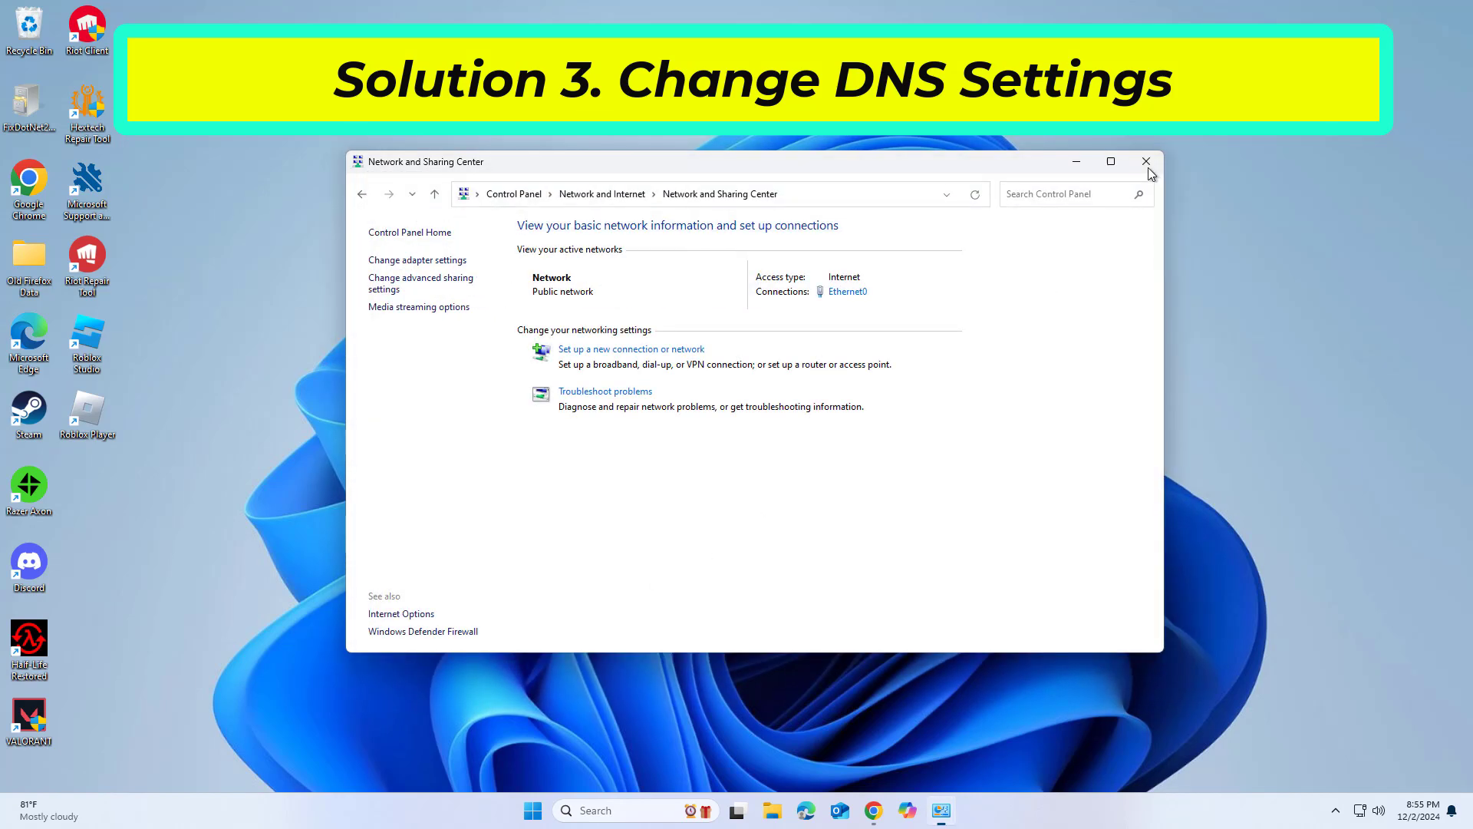
pyautogui.click(1147, 162)
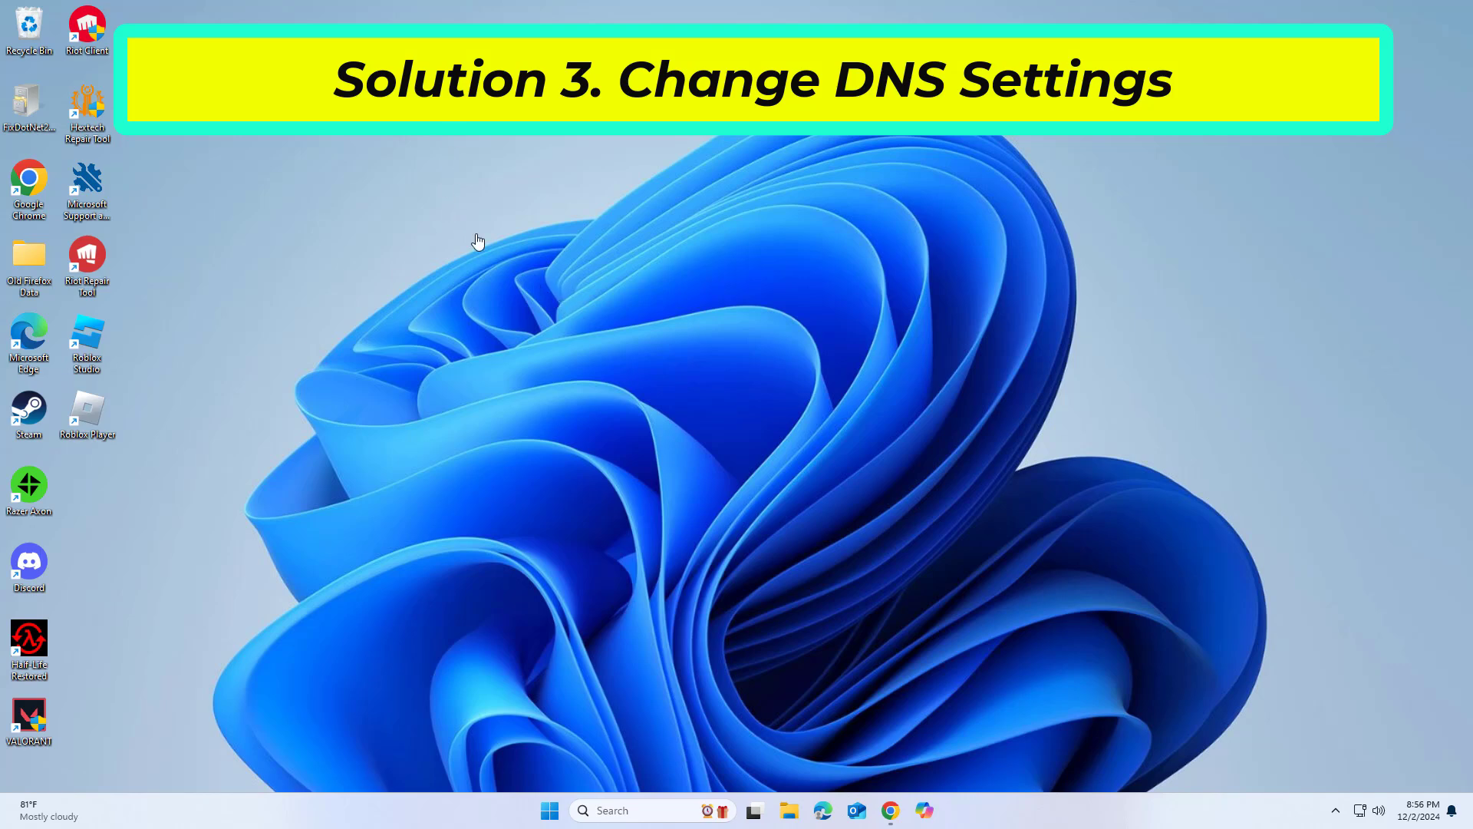
# - Search for cmd and open Command Prompt as administrator, allowing it to make changes to the device
pyautogui.click(622, 805)
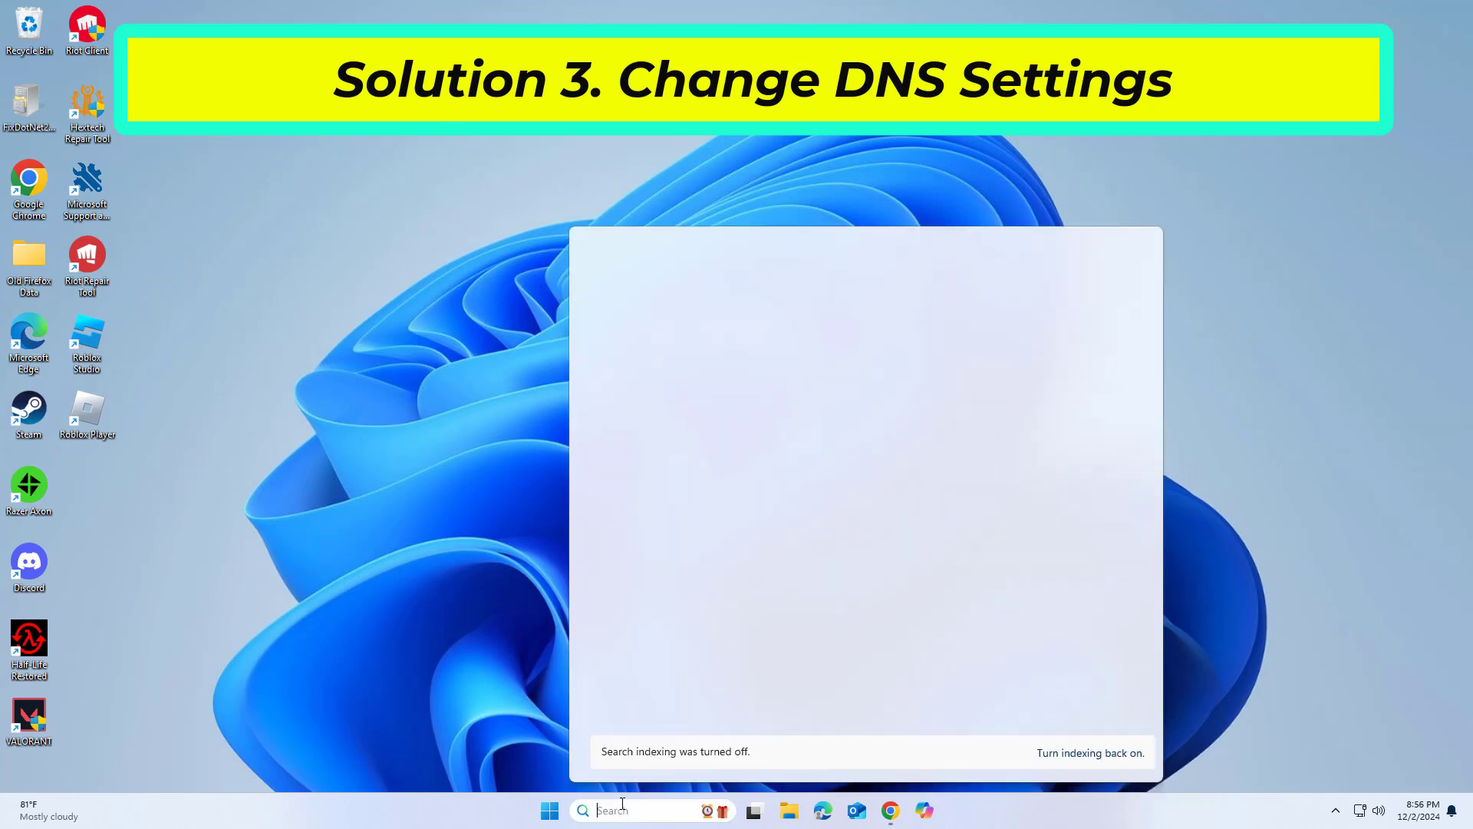
pyautogui.write('cmd')
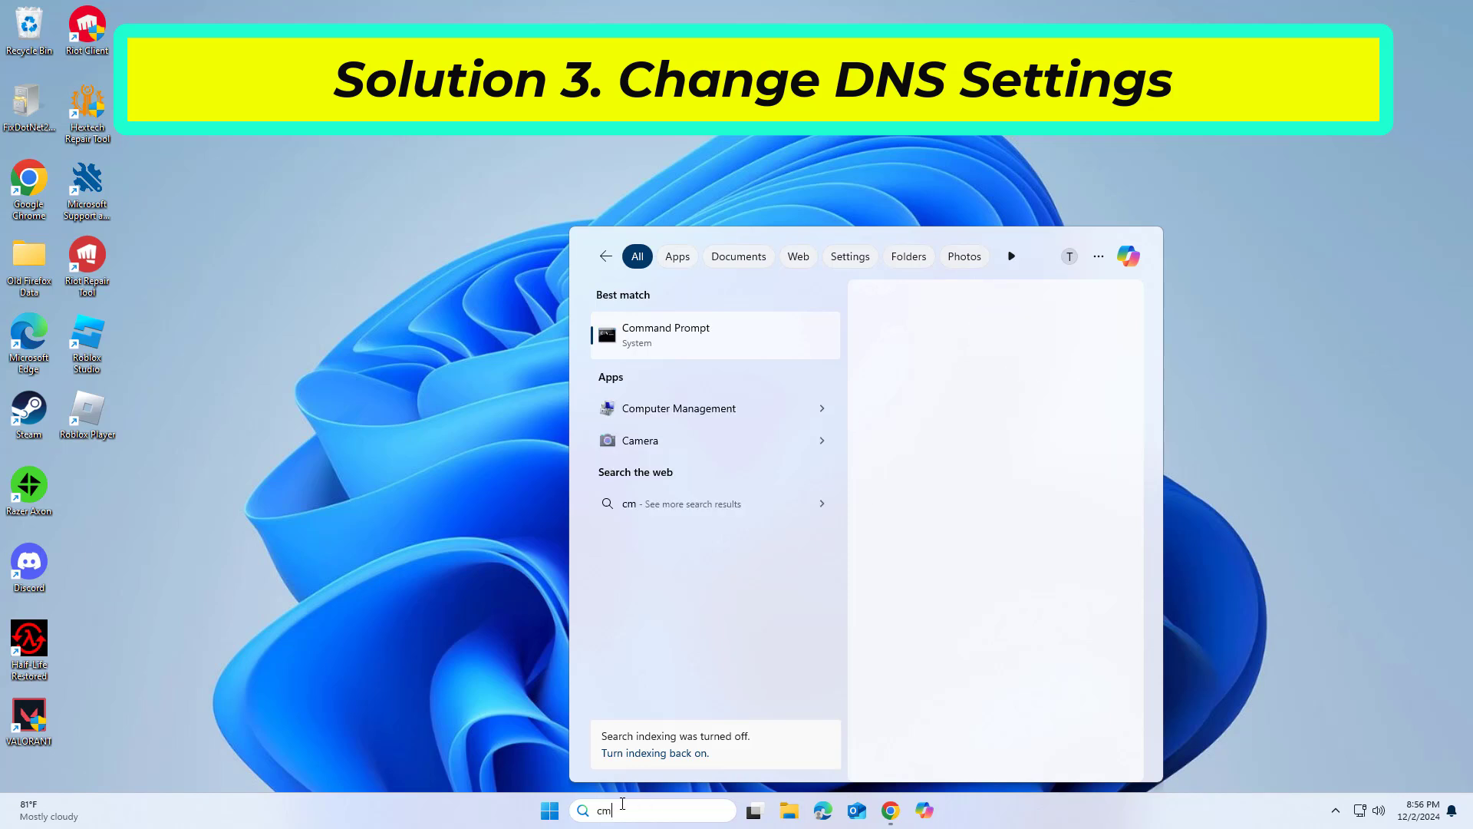
pyautogui.rightClick(657, 331)
pyautogui.click(688, 348)
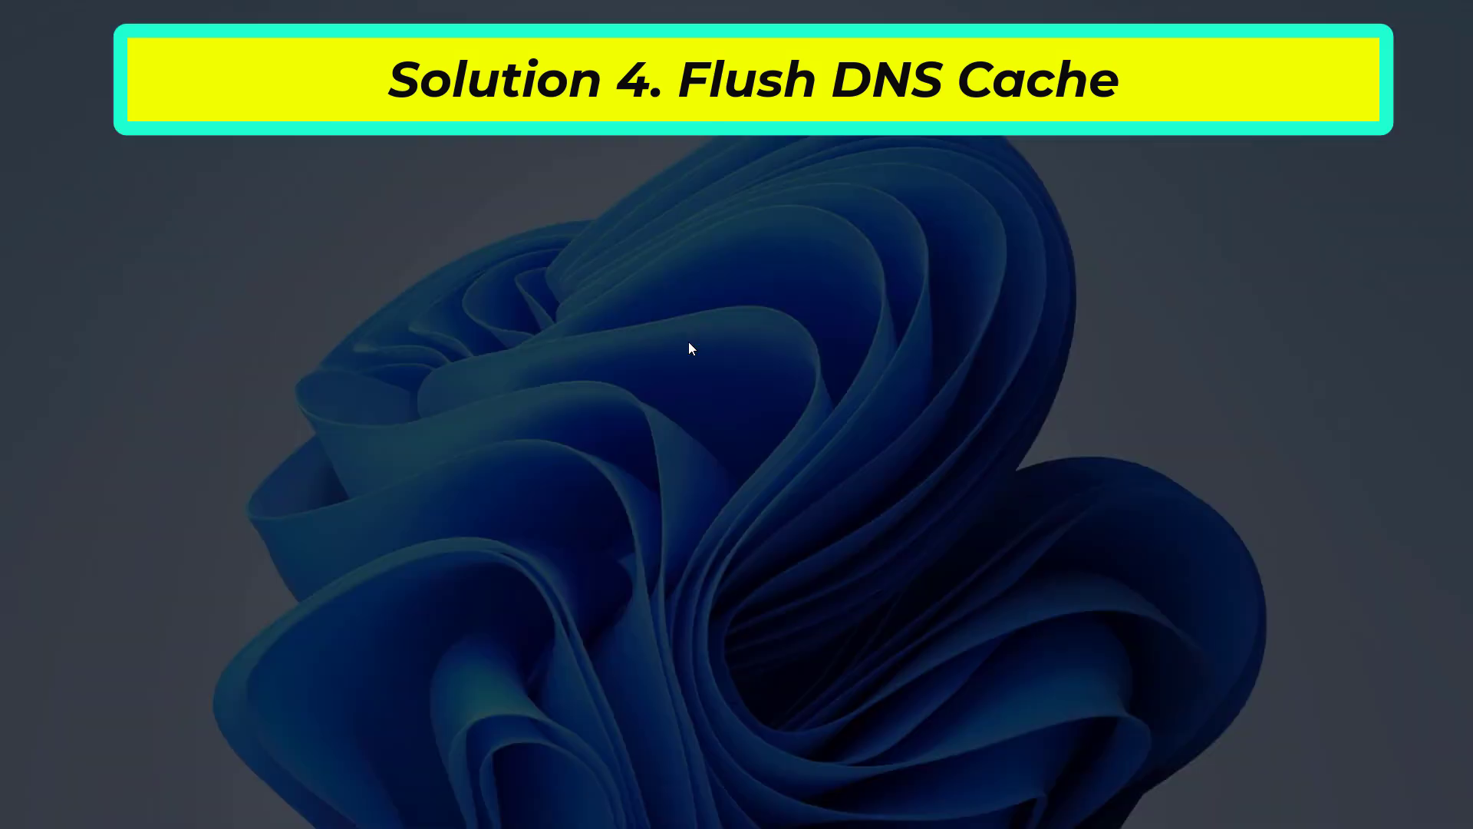
pyautogui.click(675, 534)
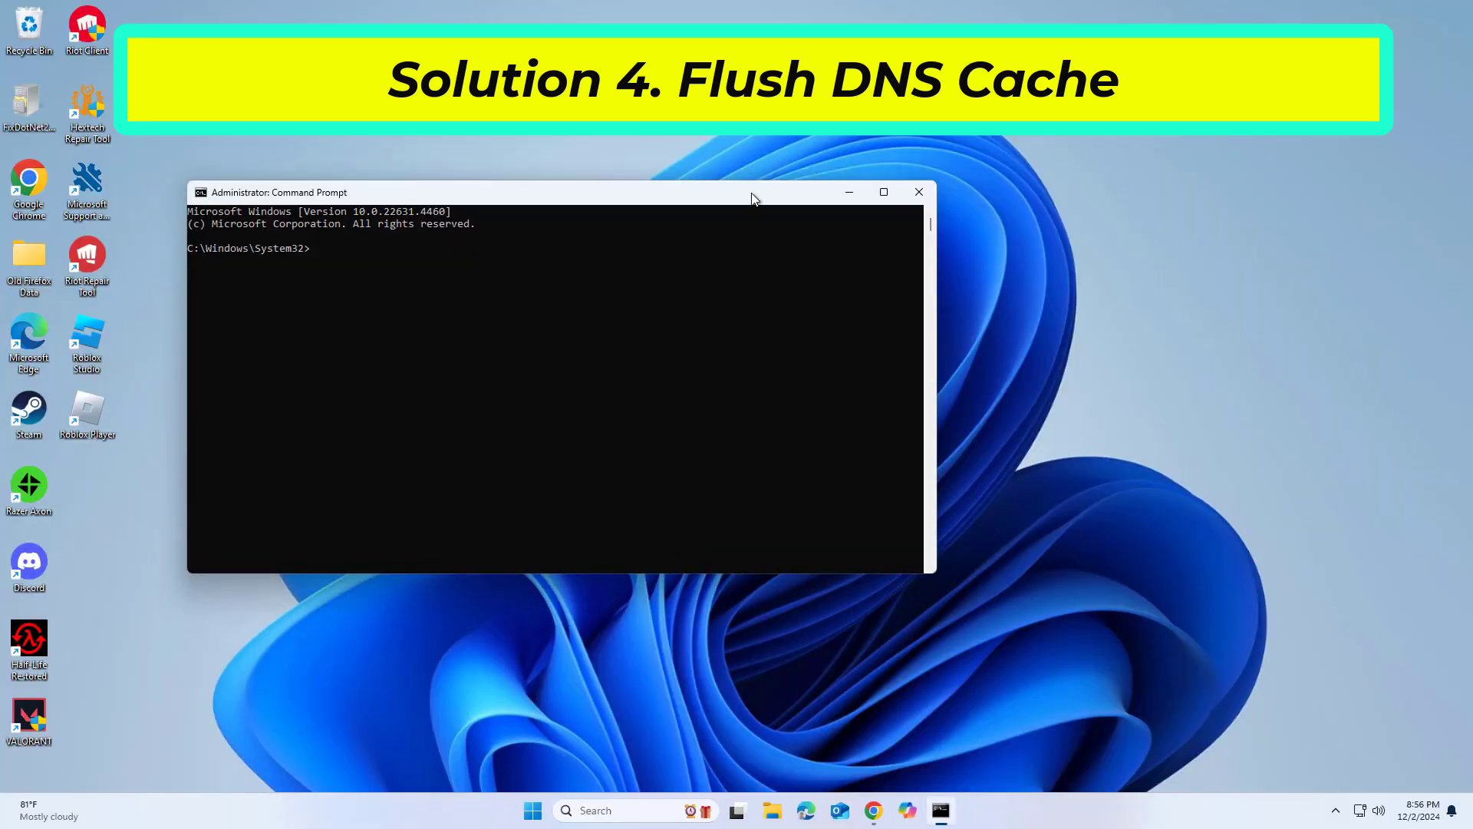
# - Flush the DNS resolver cache by running ipconfig /flushdns in the administrator Command Prompt
pyautogui.rightClick(752, 198)
pyautogui.moveTo(806, 310)
pyautogui.click(906, 346)
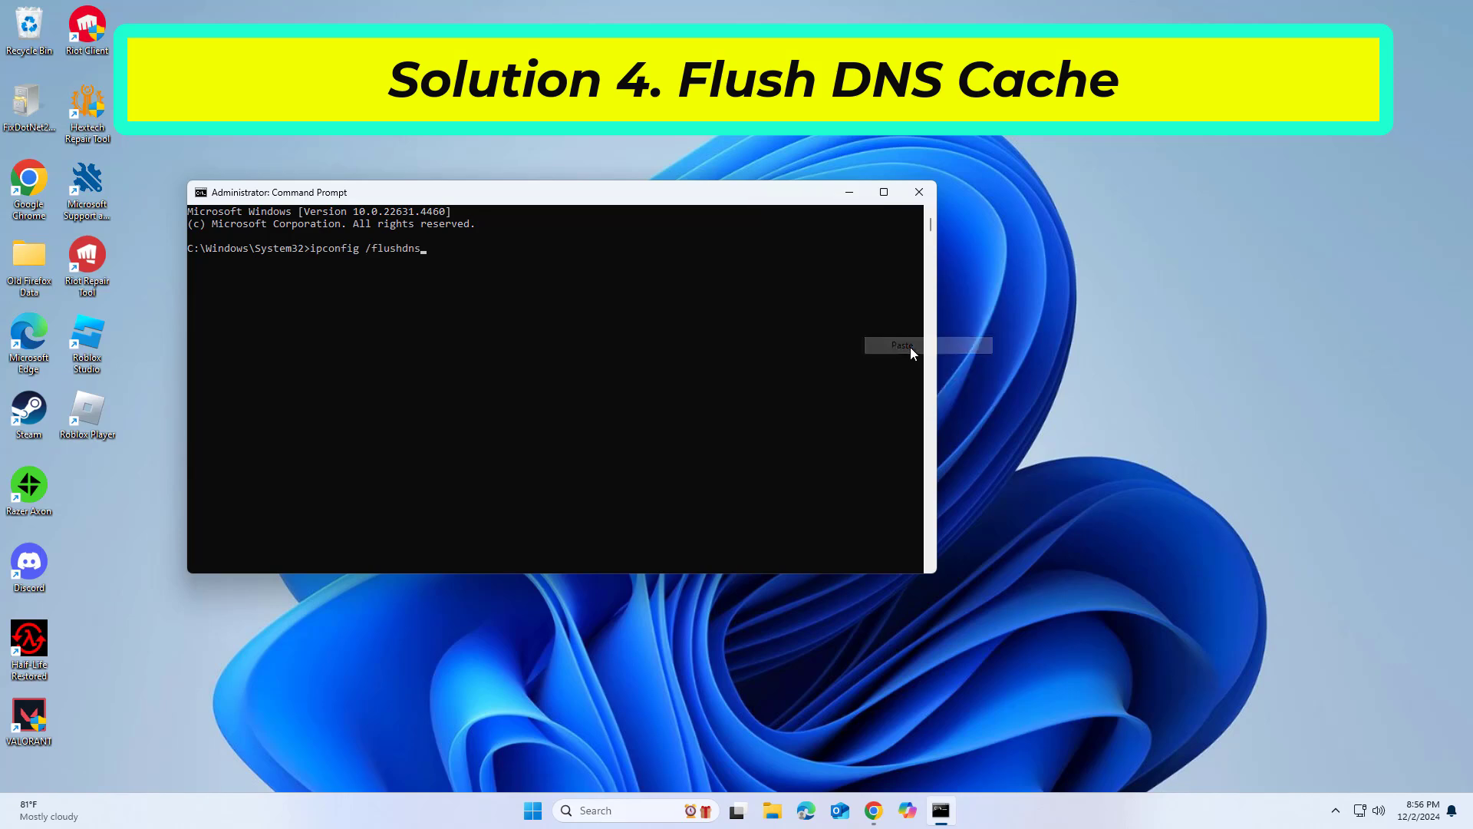
pyautogui.press('Return')
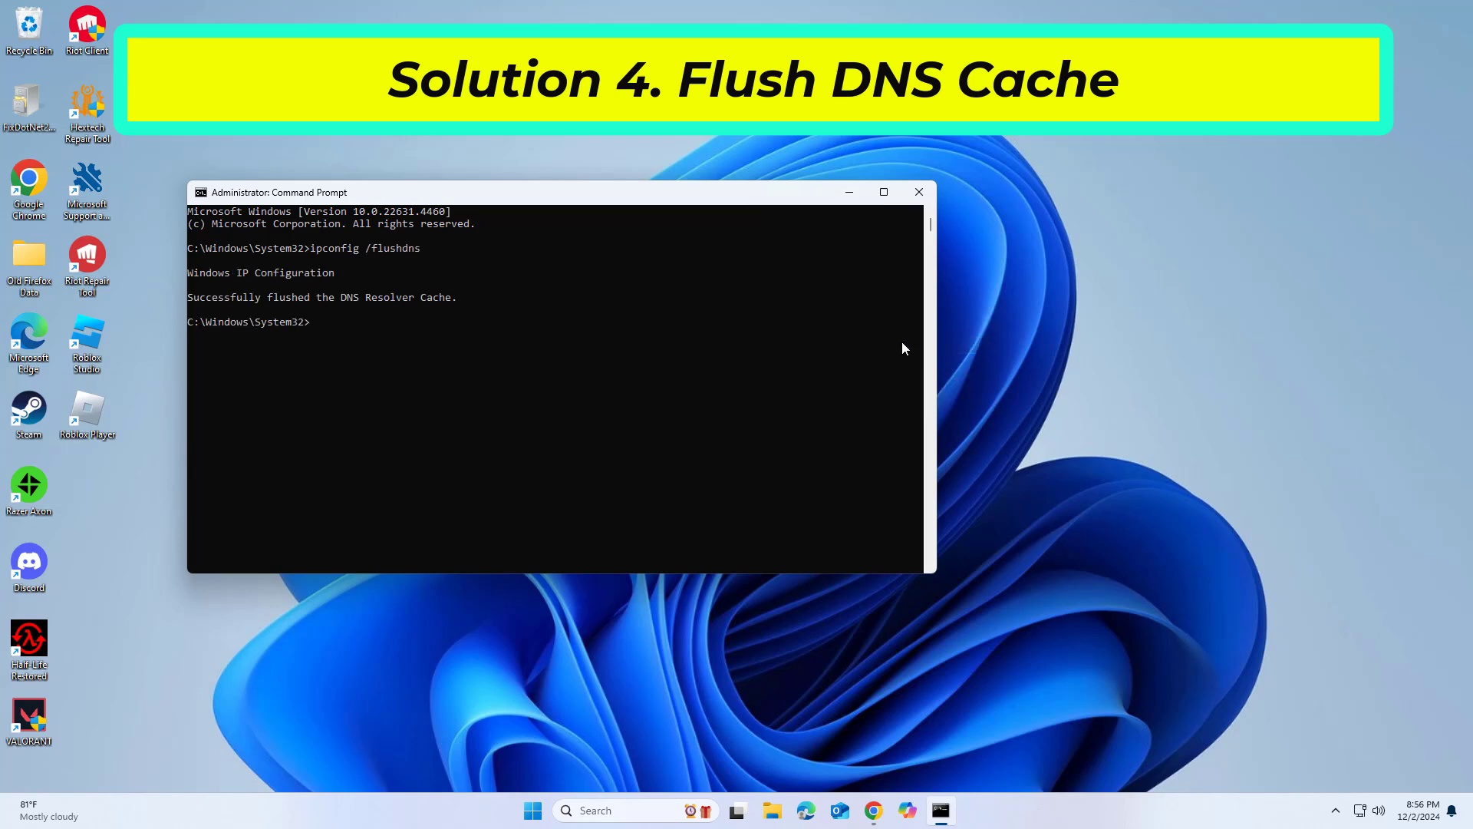
# - Close Command Prompt and bring up the computer's power options
pyautogui.click(918, 192)
pyautogui.click(549, 810)
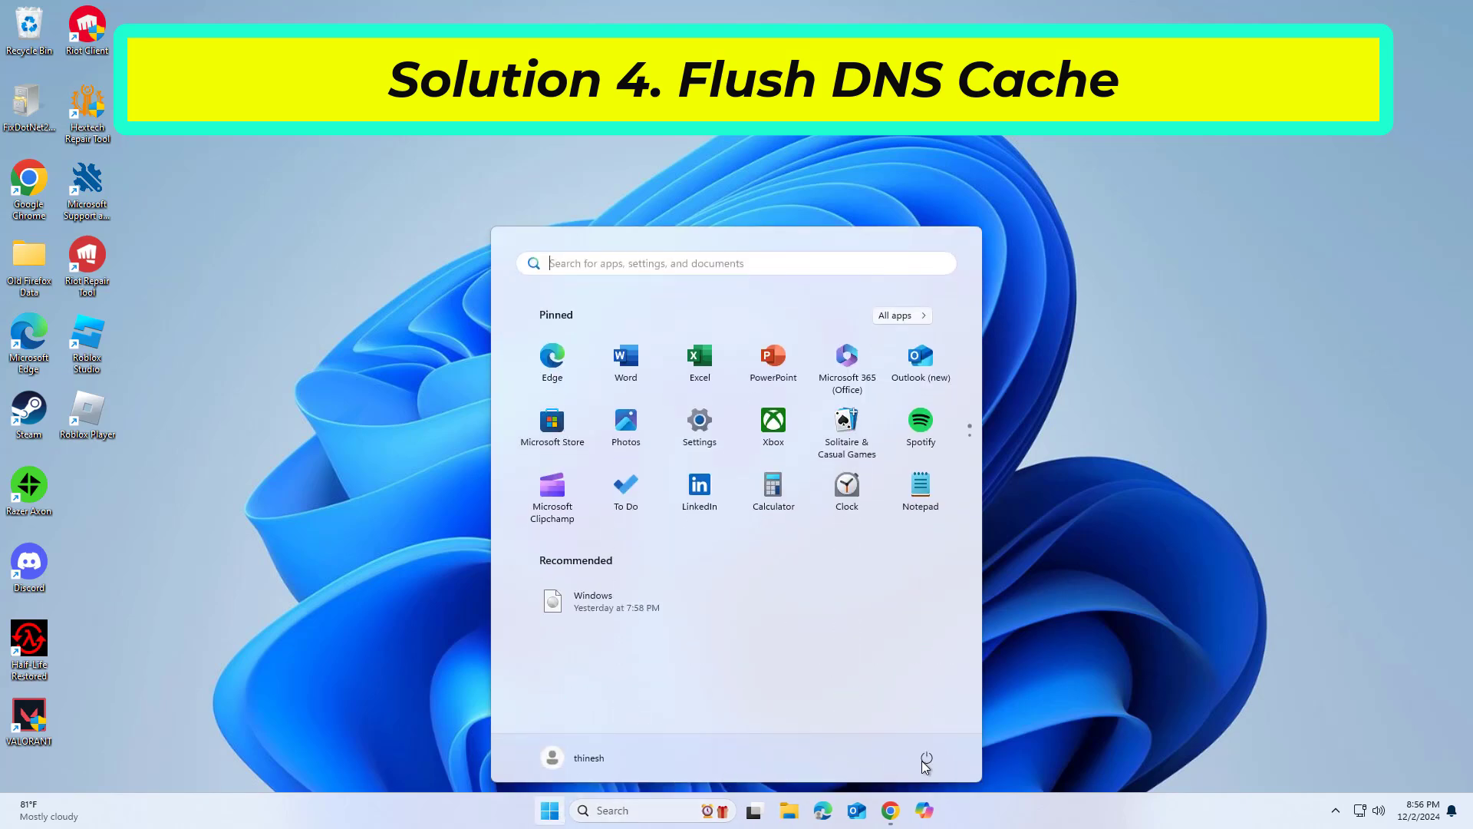
pyautogui.click(926, 758)
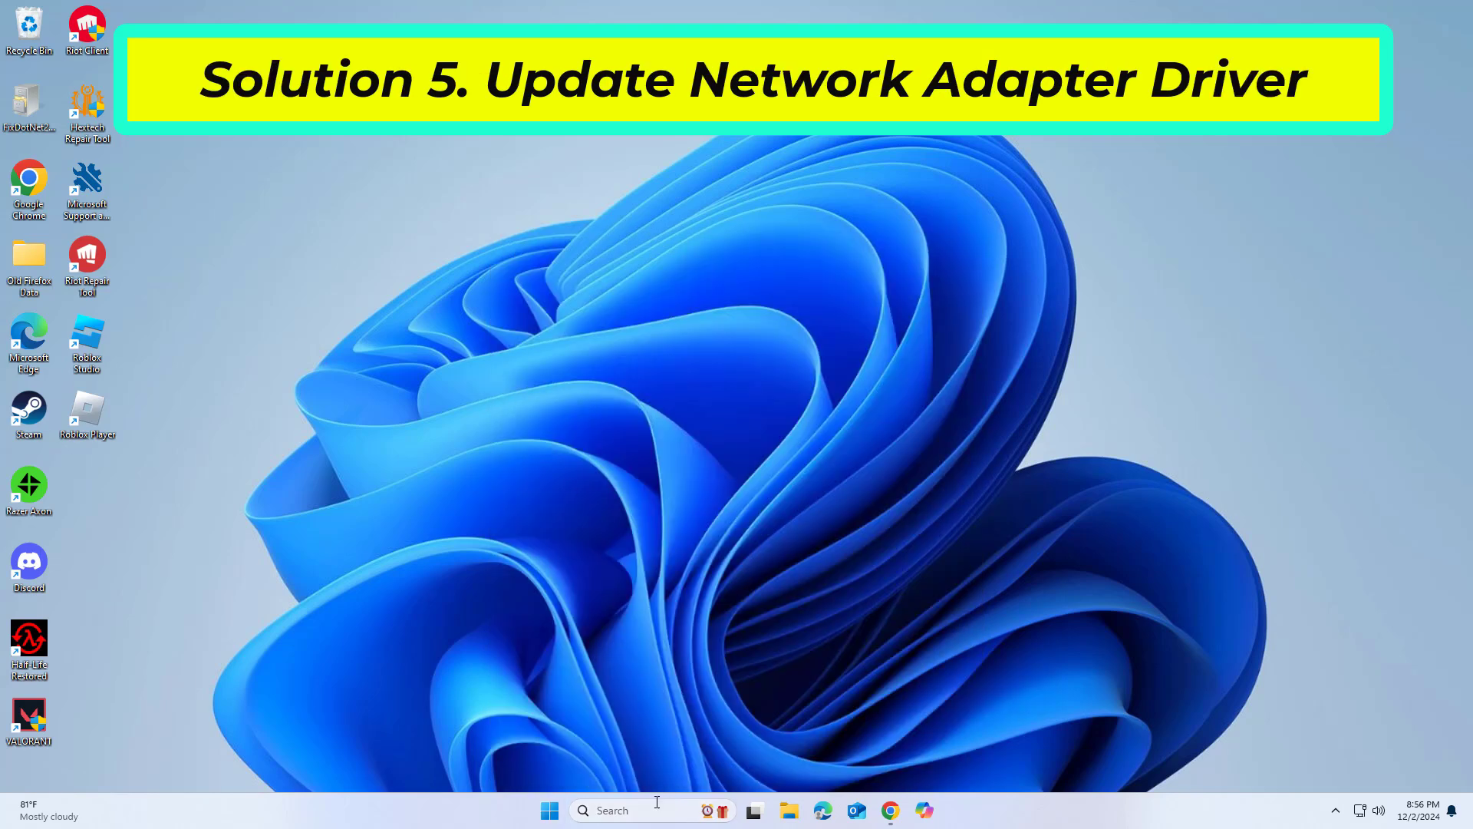
# - Search for Device Manager and open it, allowing Microsoft Management Console to make changes to the device
pyautogui.click(657, 801)
pyautogui.write('de')
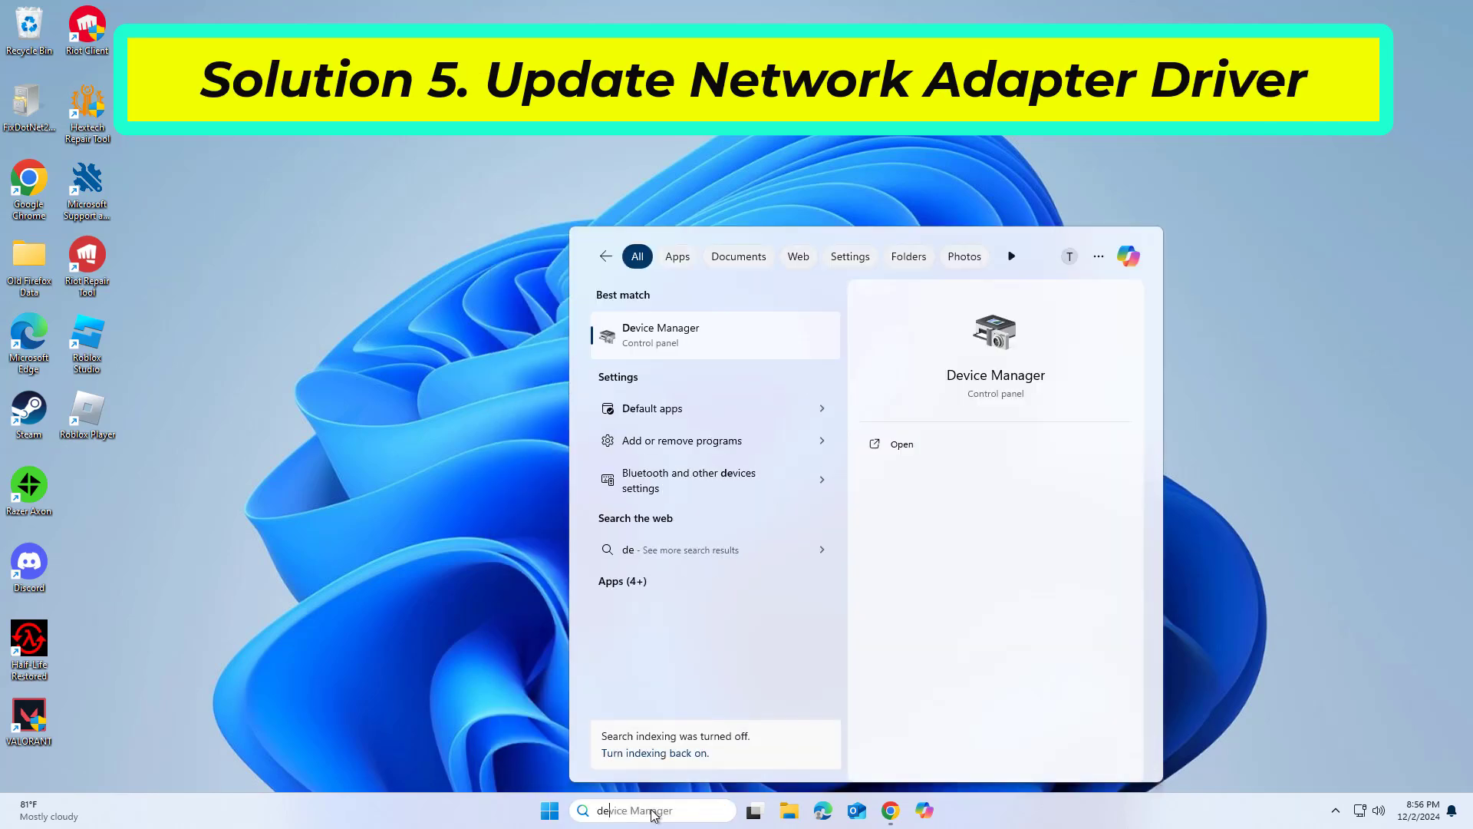
pyautogui.write('vi')
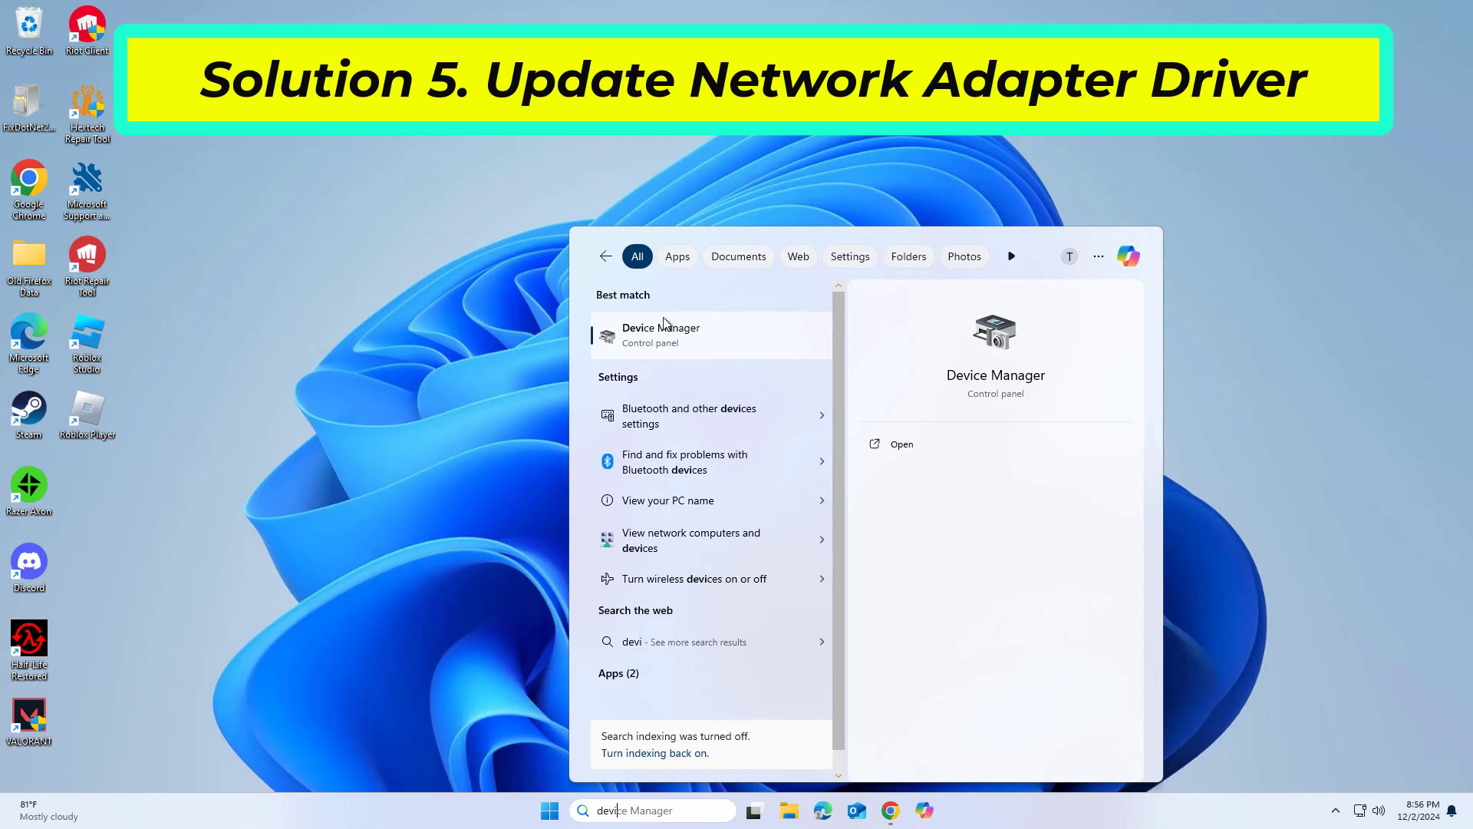
pyautogui.click(699, 329)
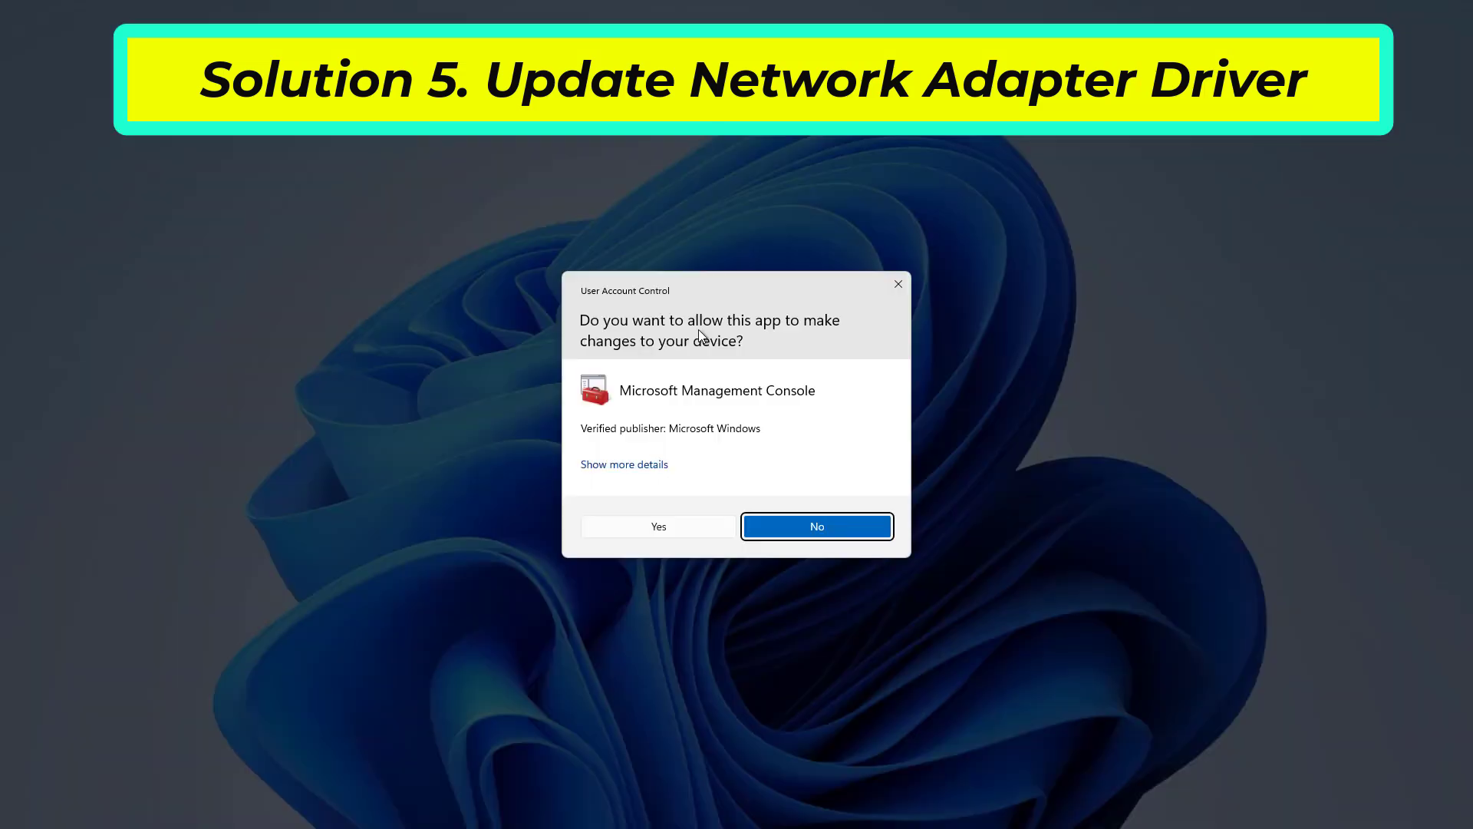
pyautogui.click(659, 532)
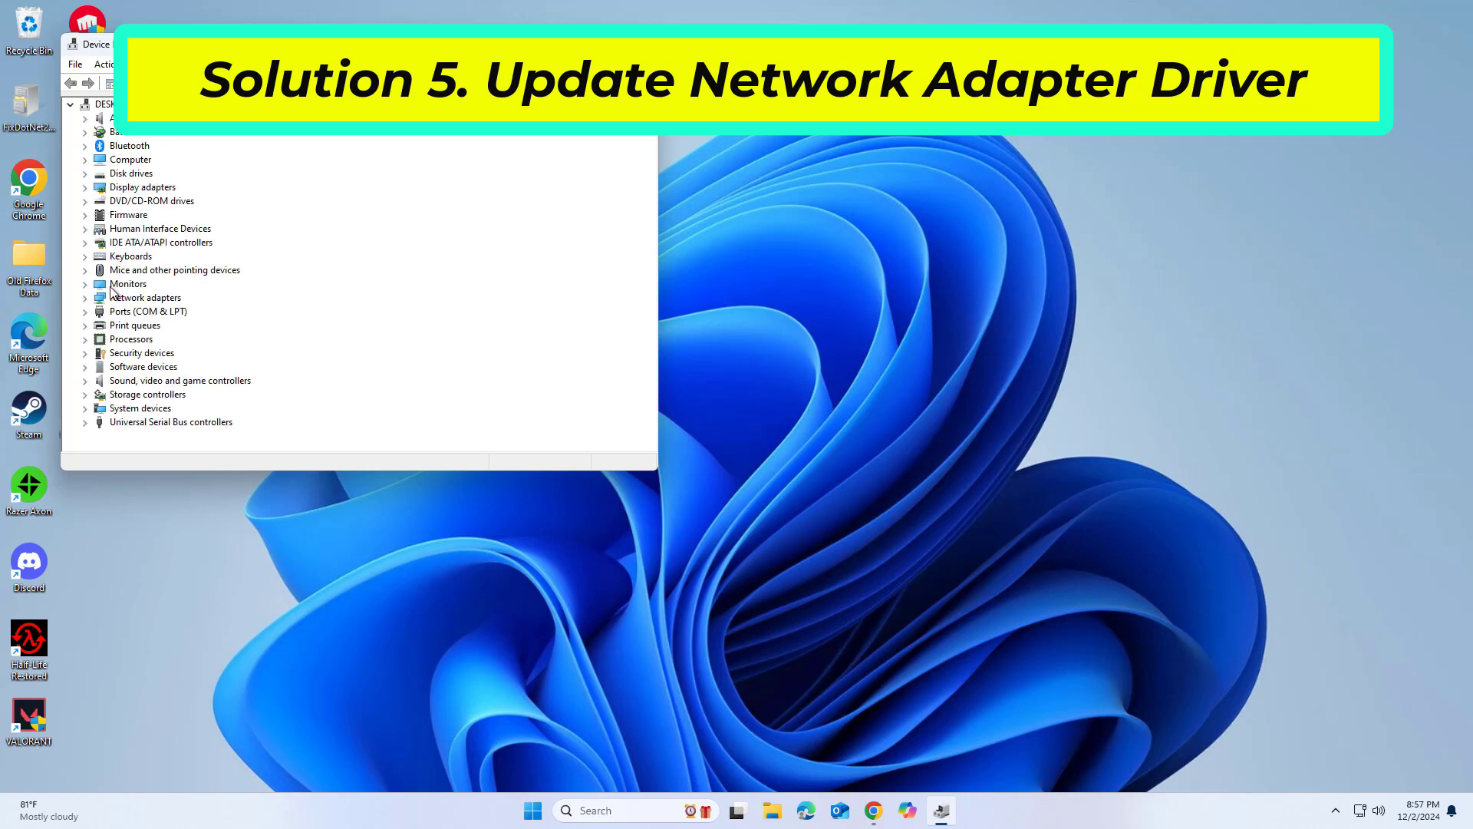
# - Run an automatic driver update search for the Intel(R) 82574L Gigabit Network Connection under Network adapters, and close the update wizard
pyautogui.click(84, 298)
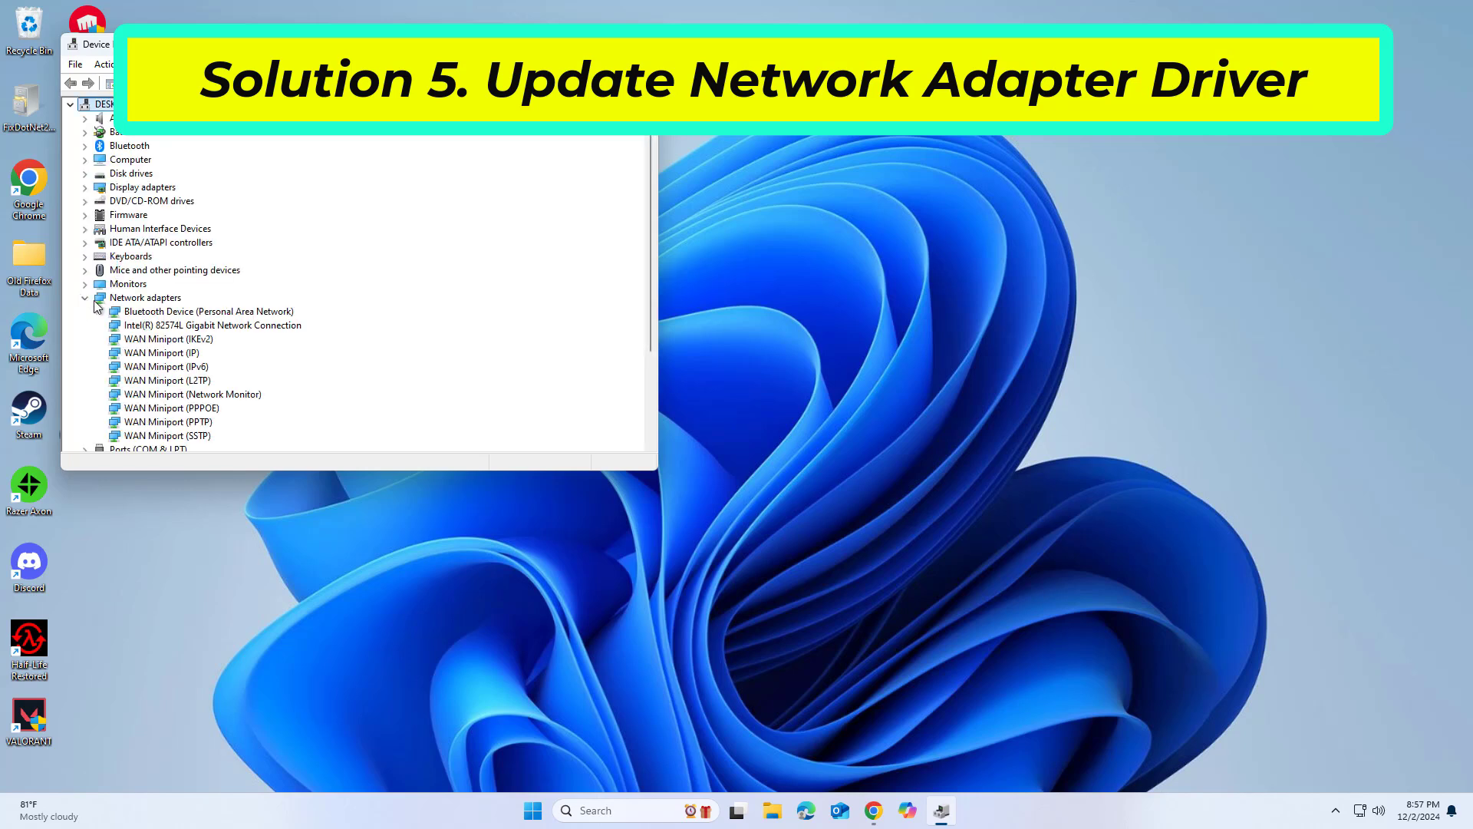
pyautogui.rightClick(145, 315)
pyautogui.rightClick(141, 326)
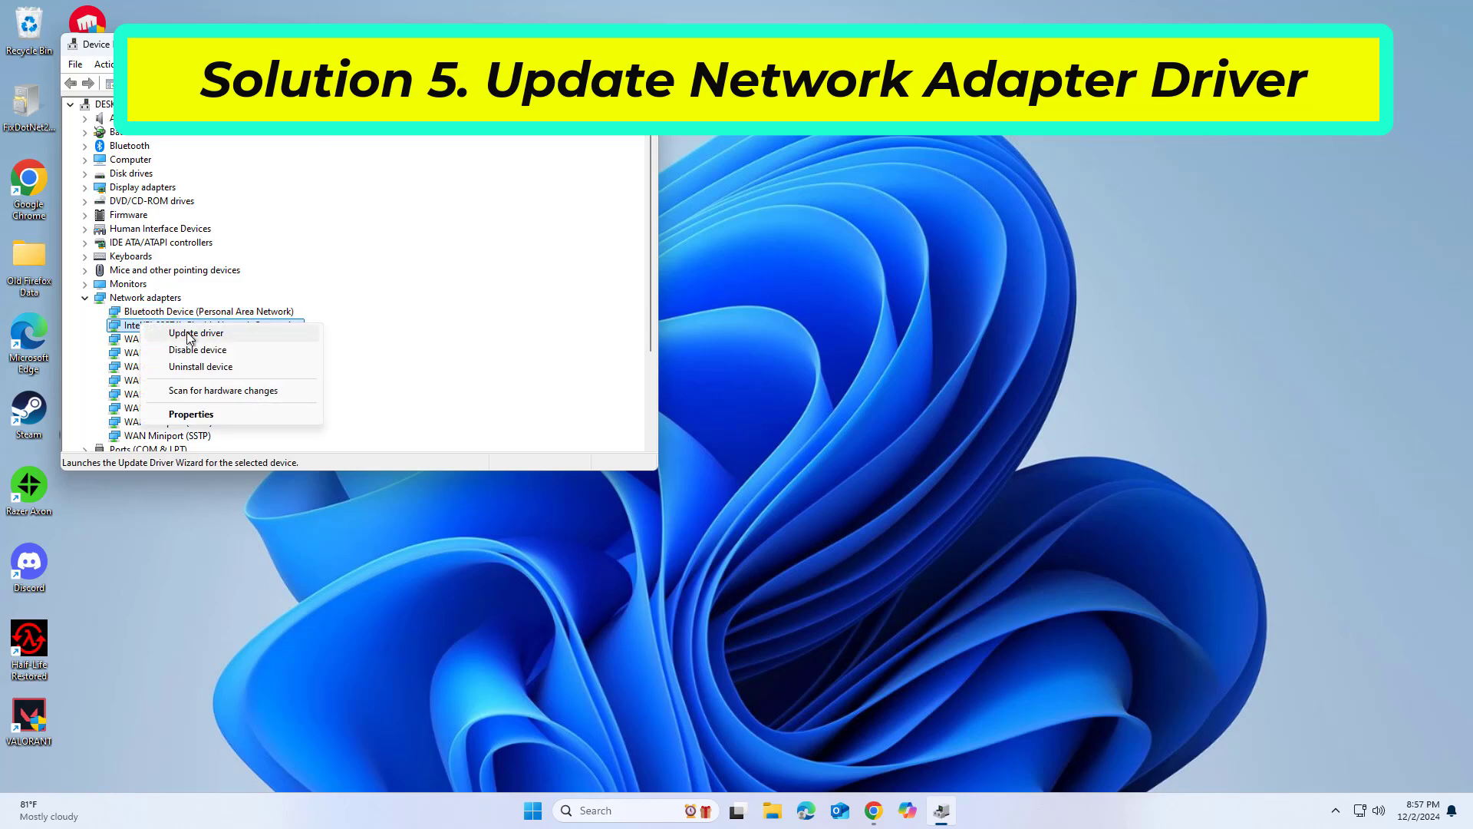
pyautogui.click(220, 336)
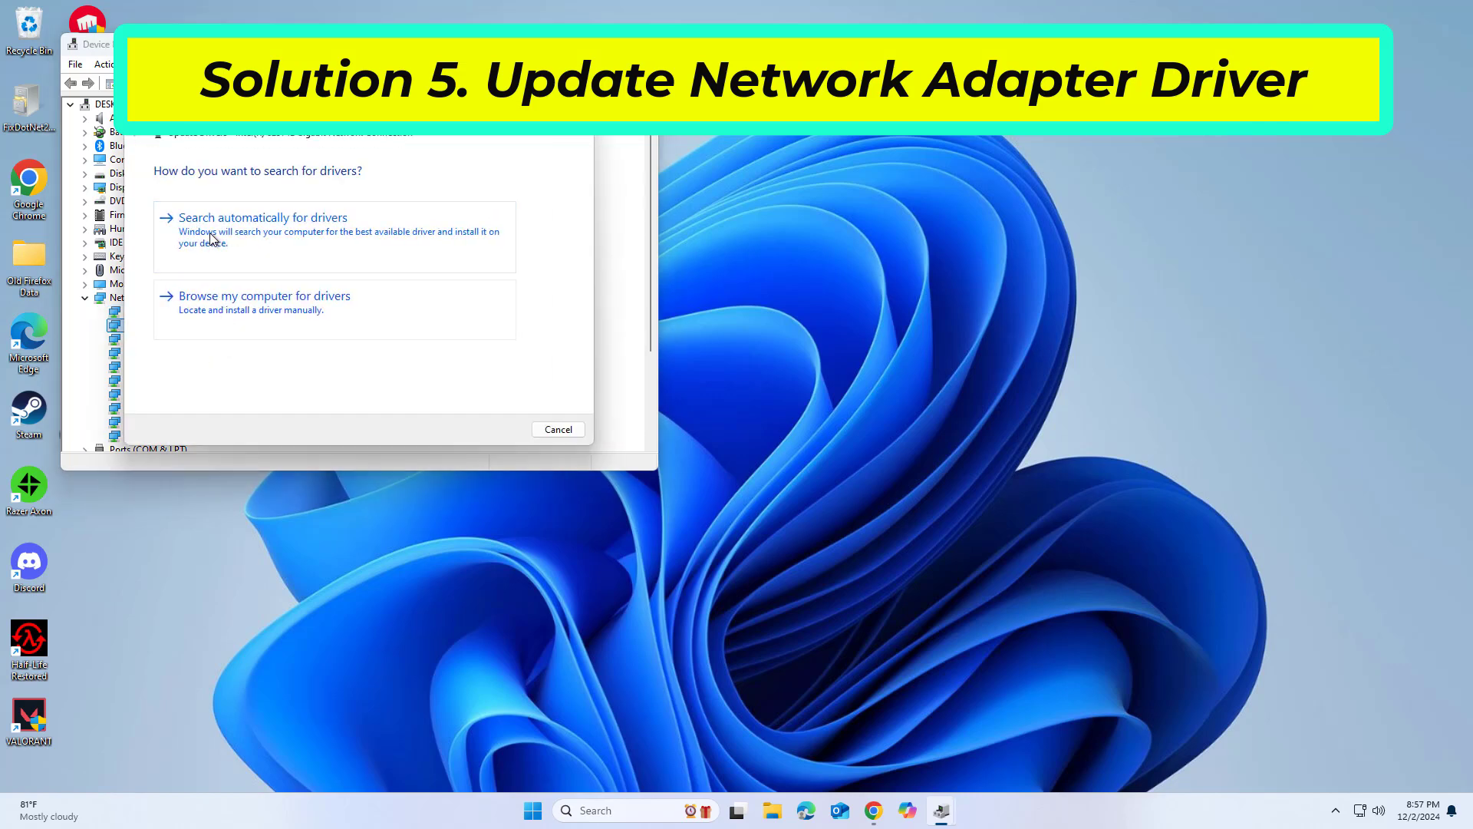
pyautogui.click(281, 247)
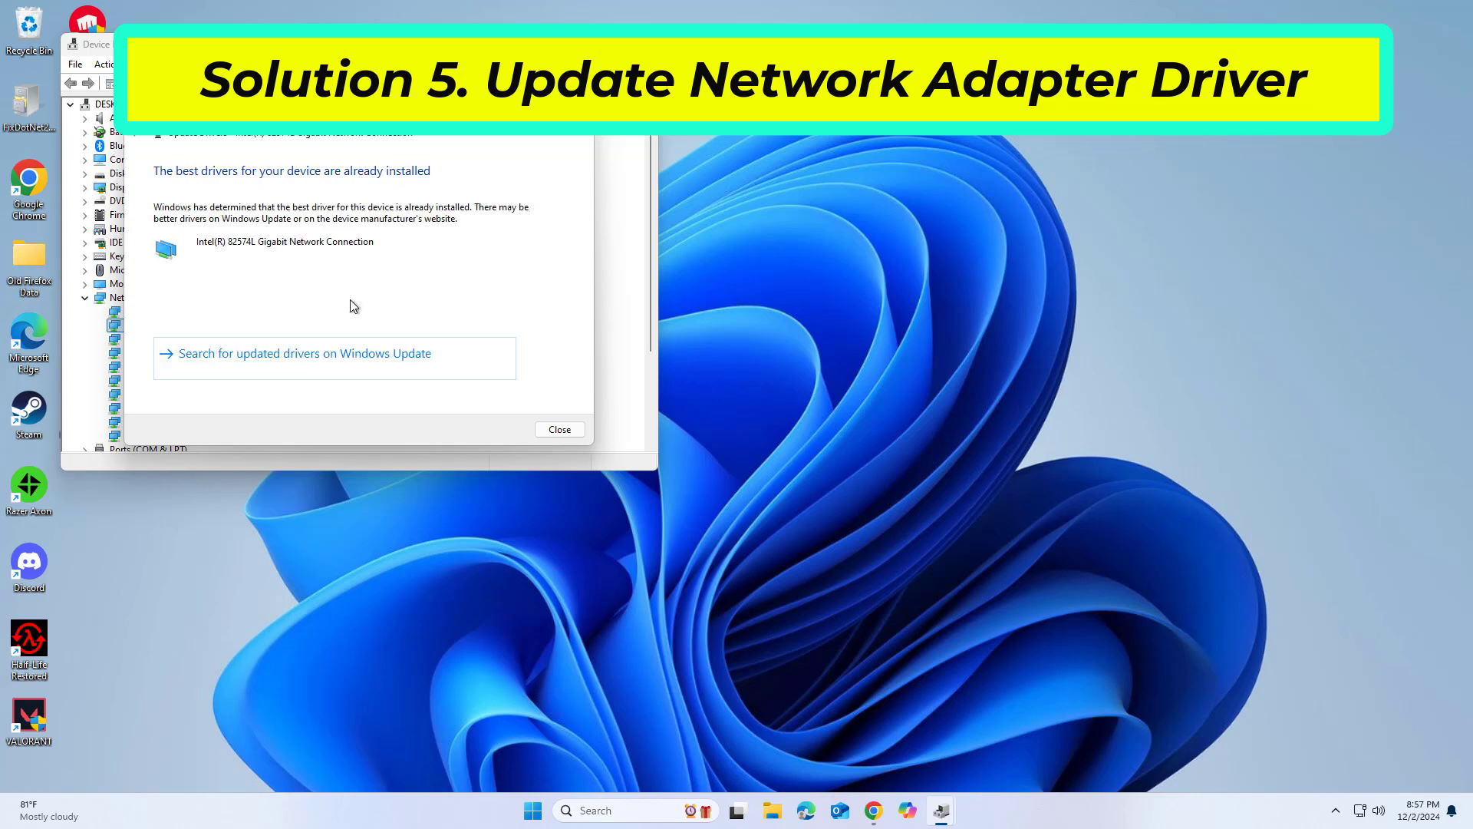
pyautogui.click(557, 428)
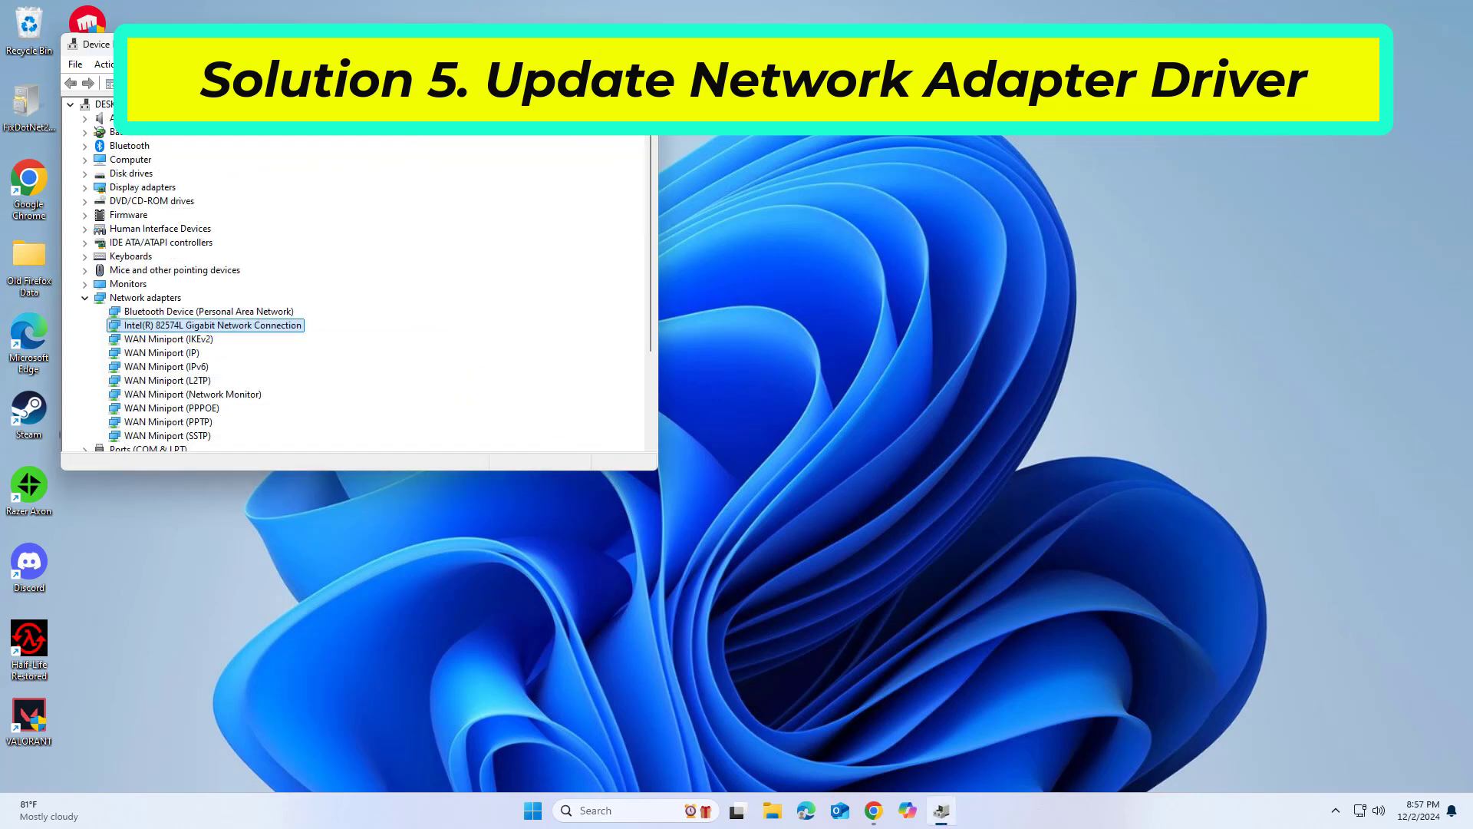
# - Close Device Manager and bring up the power options that include Restart
pyautogui.click(640, 43)
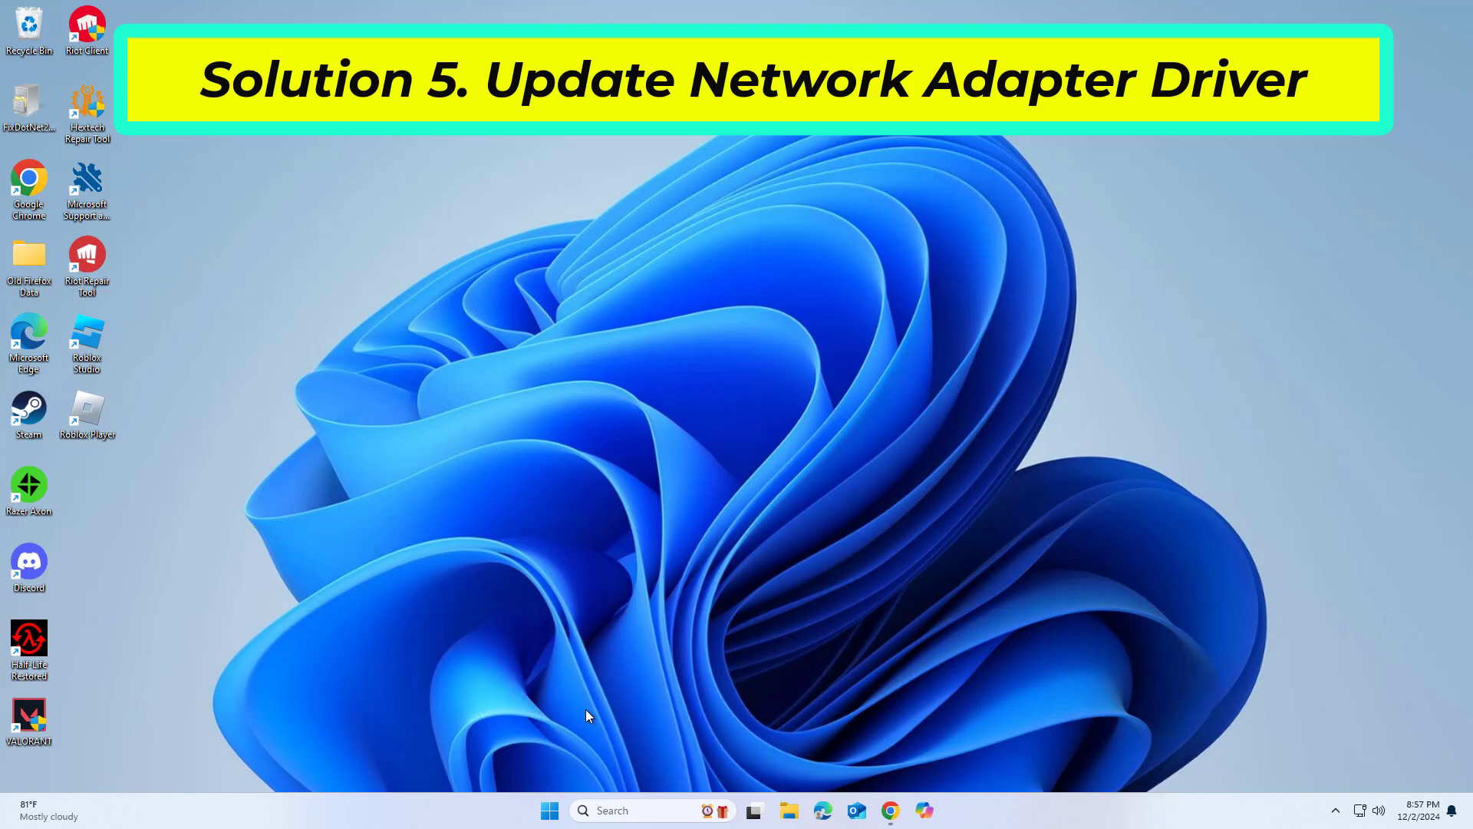
pyautogui.click(549, 811)
pyautogui.click(924, 759)
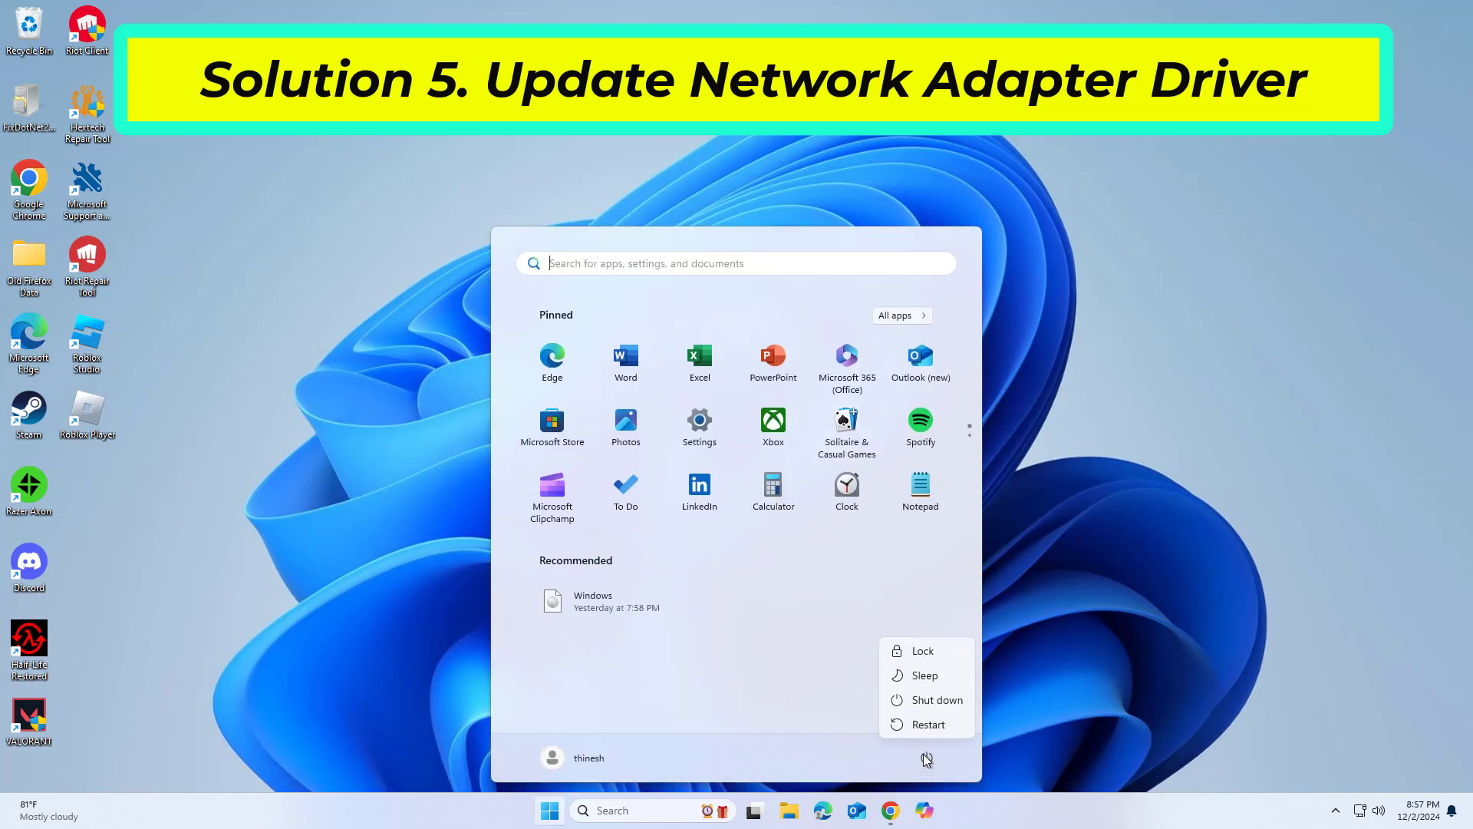